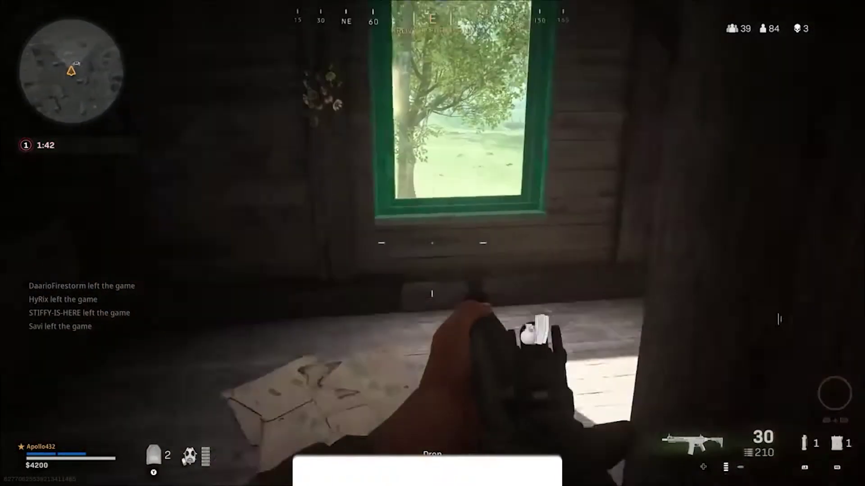
key(m)
key(m)
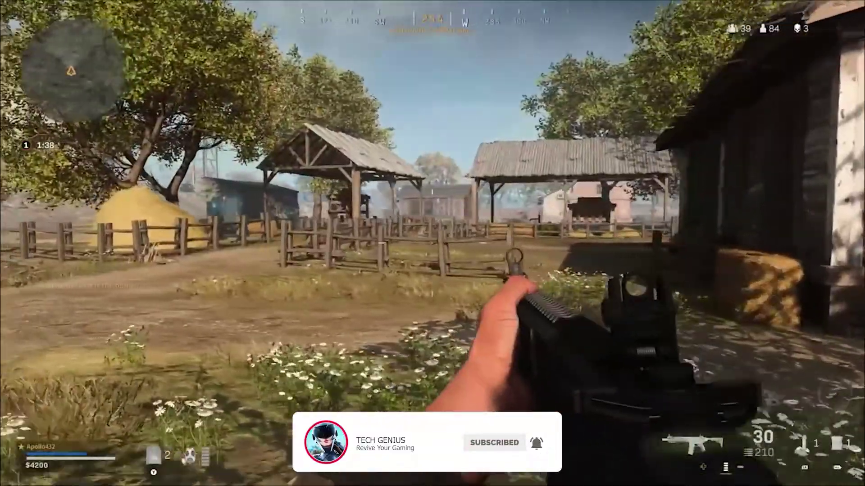
key(f)
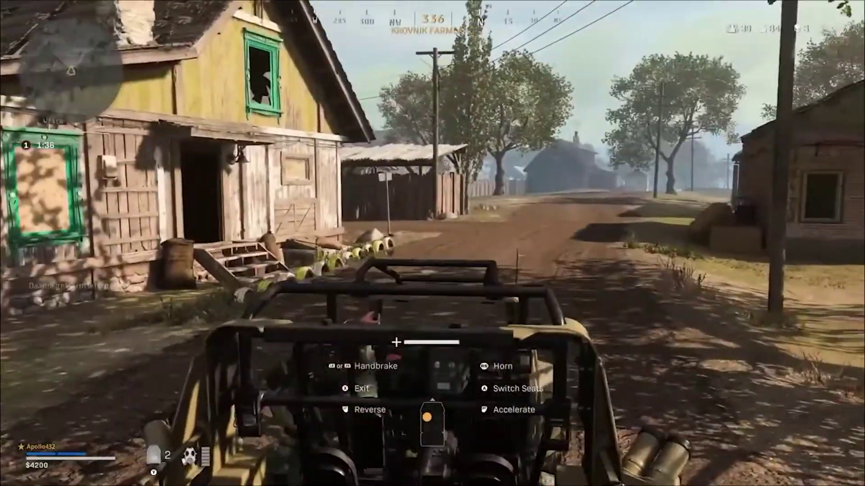
key(f)
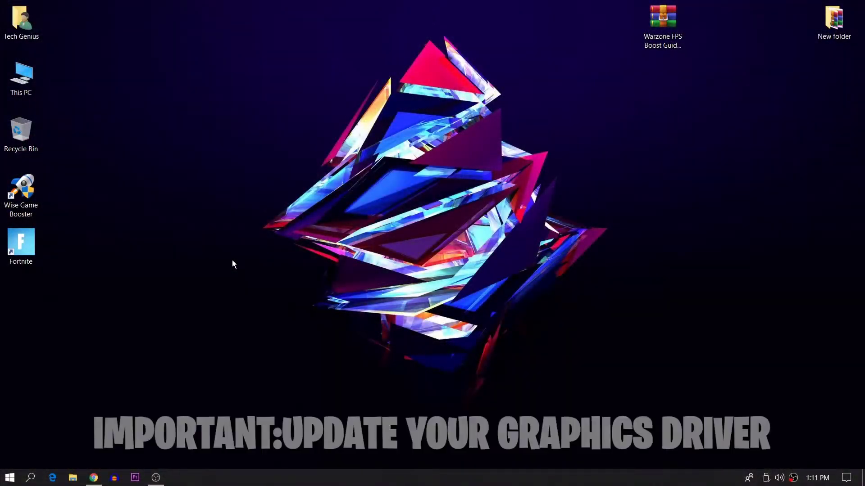
- Switch to the browser and choose Radeon RX 560 as the product on the AMD drivers and support page
click(94, 478)
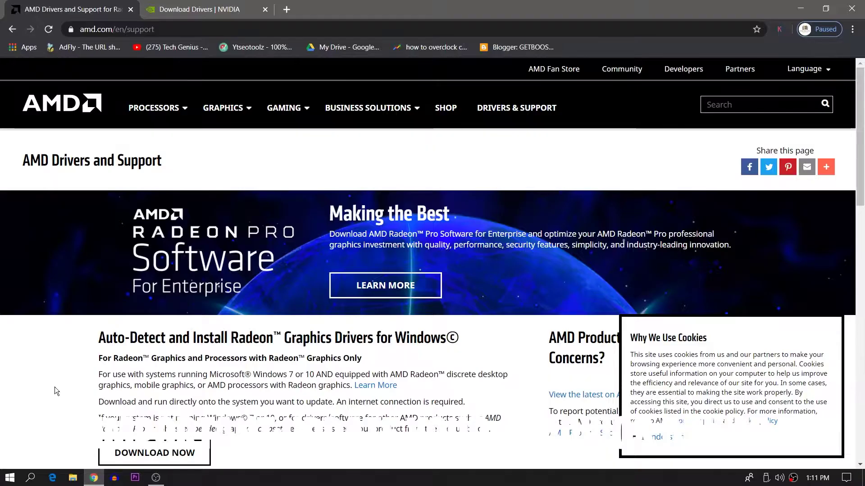
scroll(180, 295, down, 6)
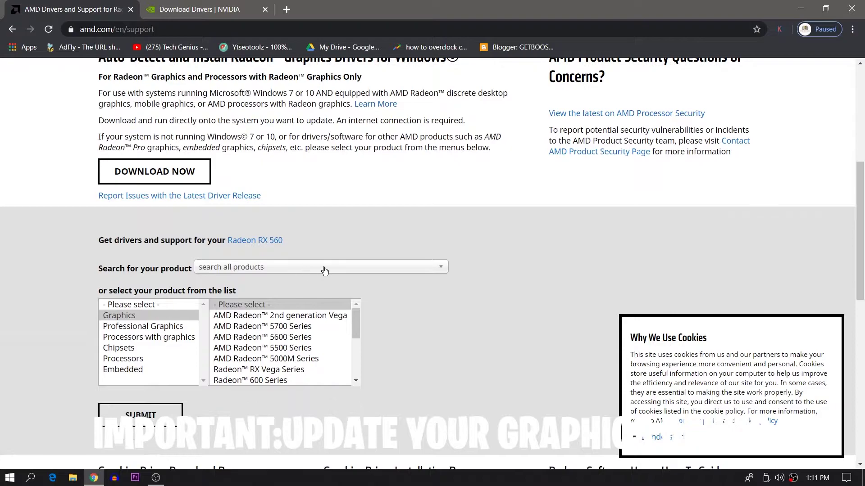
click(299, 278)
scroll(288, 293, down, 3)
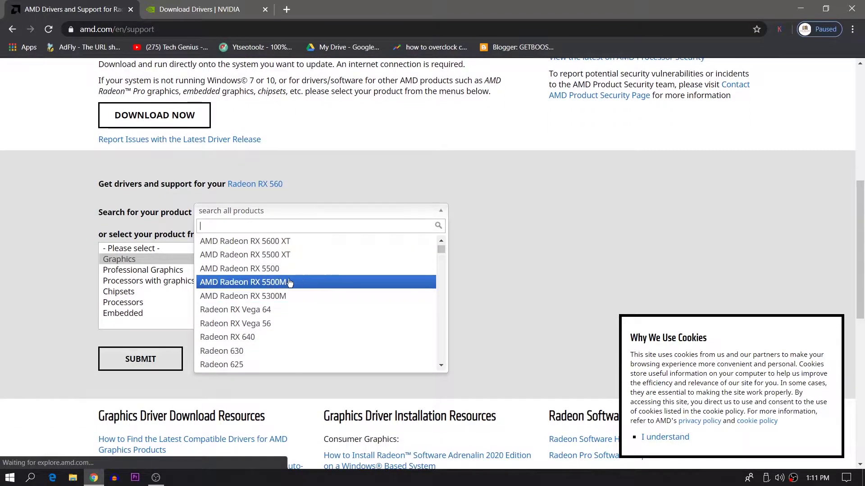
scroll(280, 337, up, 2)
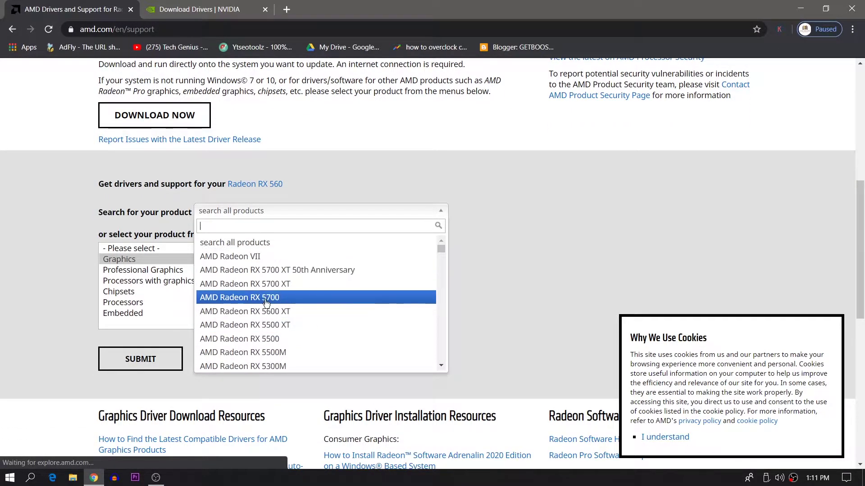
scroll(309, 279, down, 2)
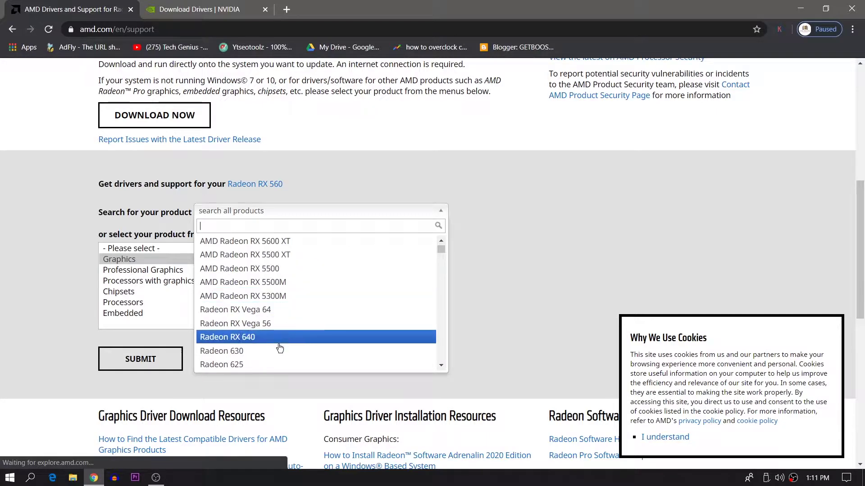
scroll(302, 310, down, 6)
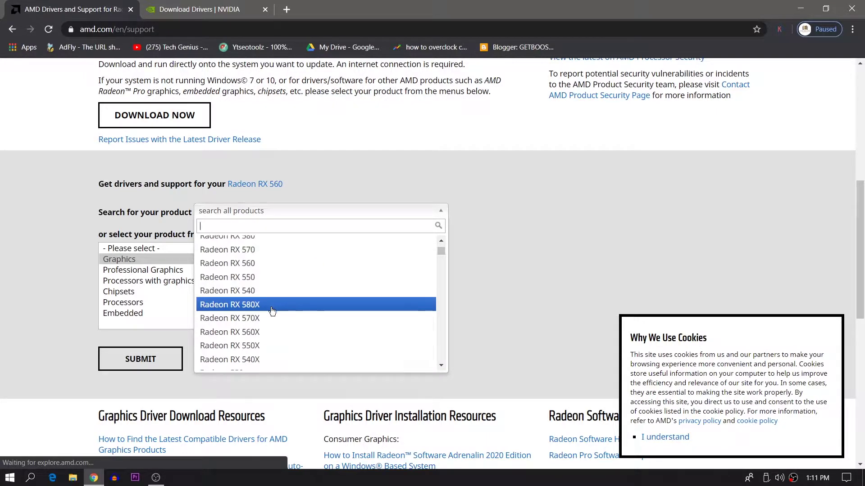
click(330, 264)
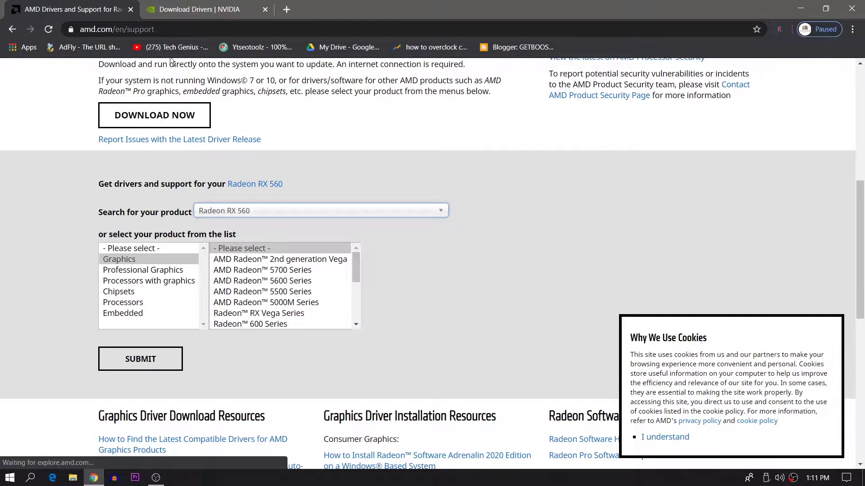
- Set the product type to GeForce on the NVIDIA driver download page, then minimize the browser
click(194, 9)
scroll(507, 218, down, 3)
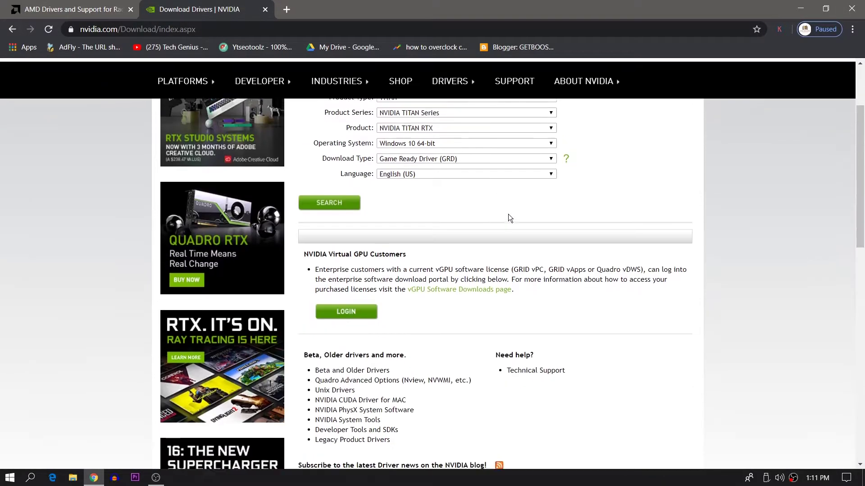
scroll(492, 221, up, 3)
click(523, 205)
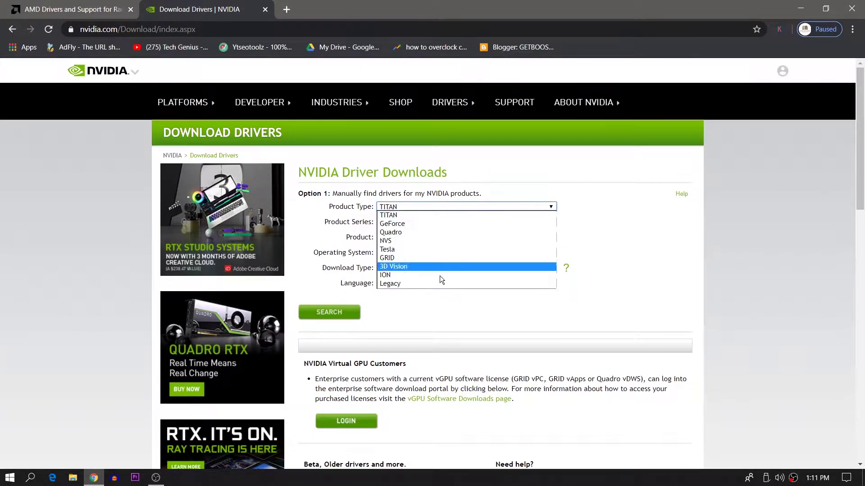
click(482, 224)
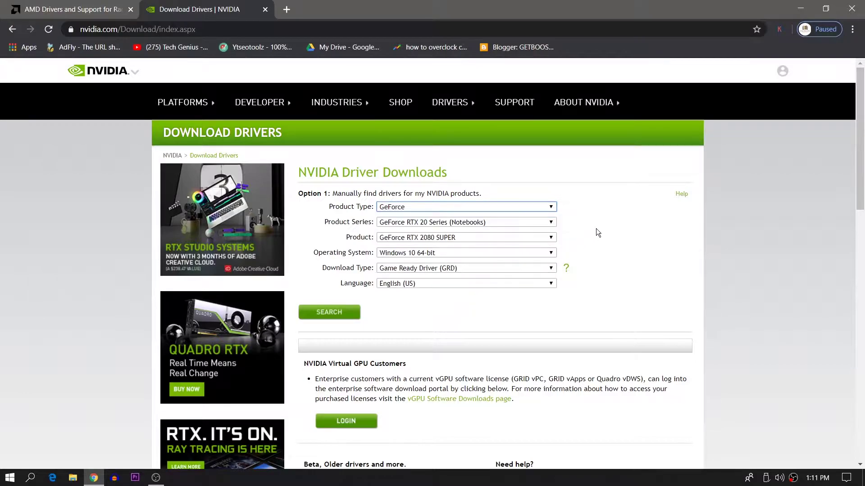
click(530, 218)
click(690, 295)
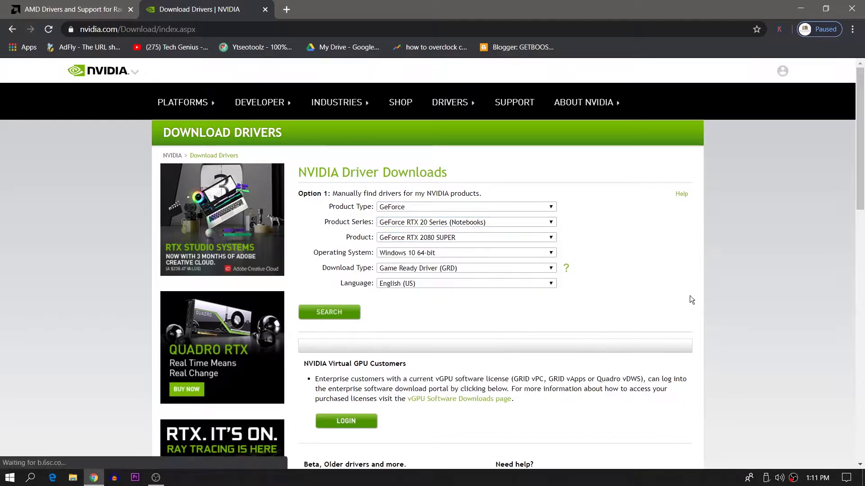
click(791, 9)
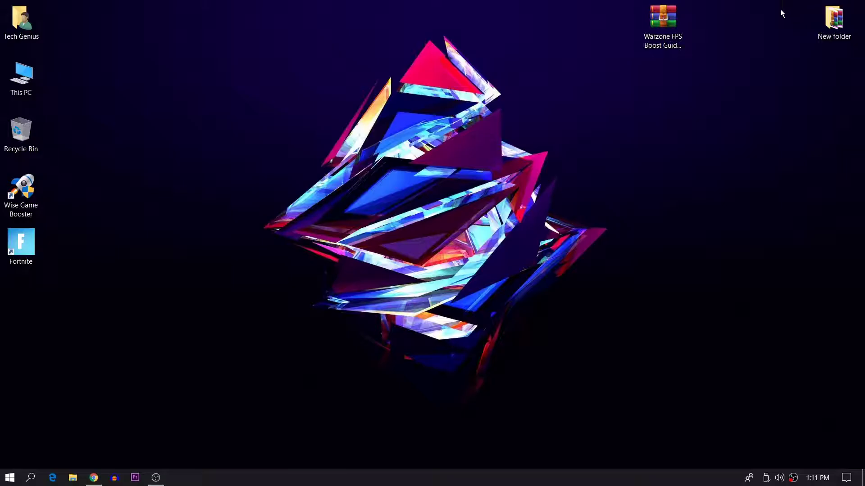
- Open Device Manager from the system properties of This PC
click(5, 76)
right_click(4, 75)
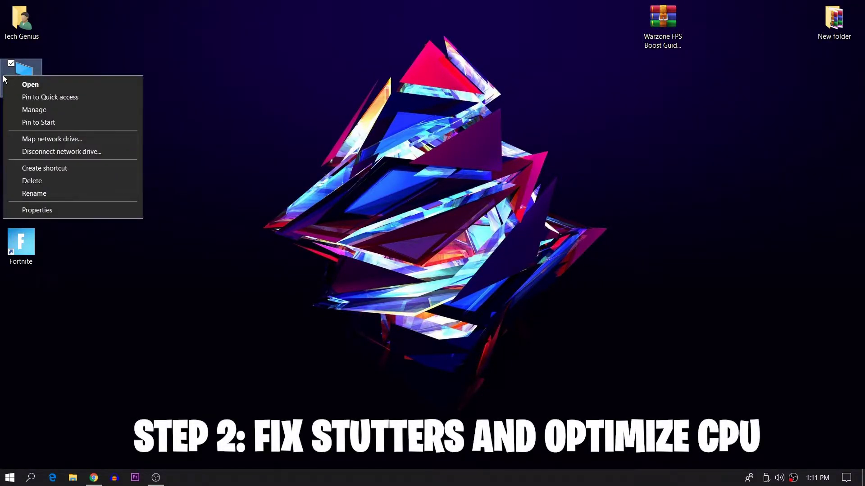
click(48, 212)
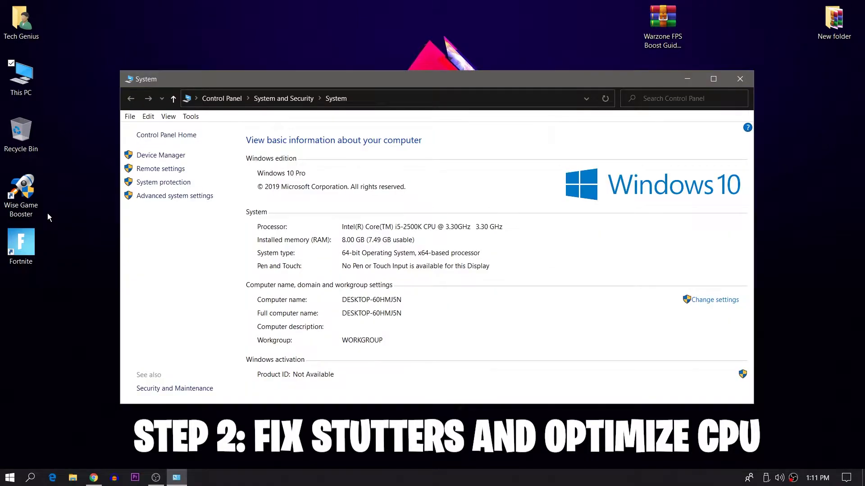
click(151, 155)
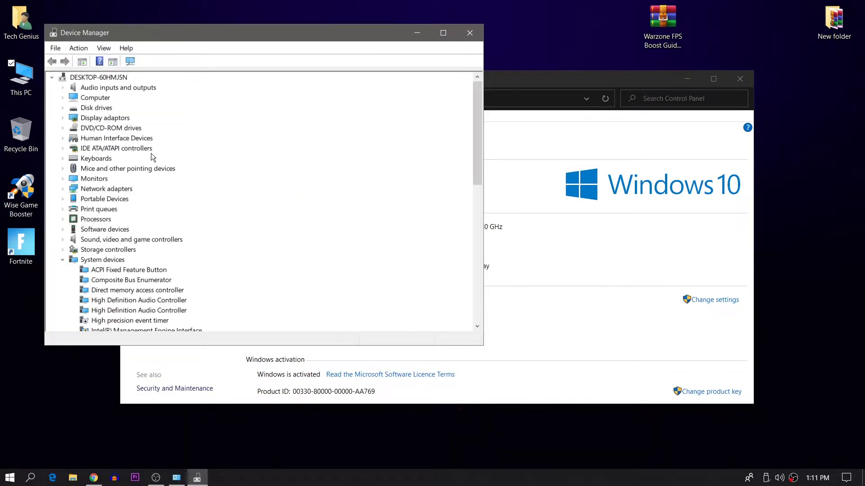
- Enable the High precision event timer under System devices
scroll(151, 155, down, 2)
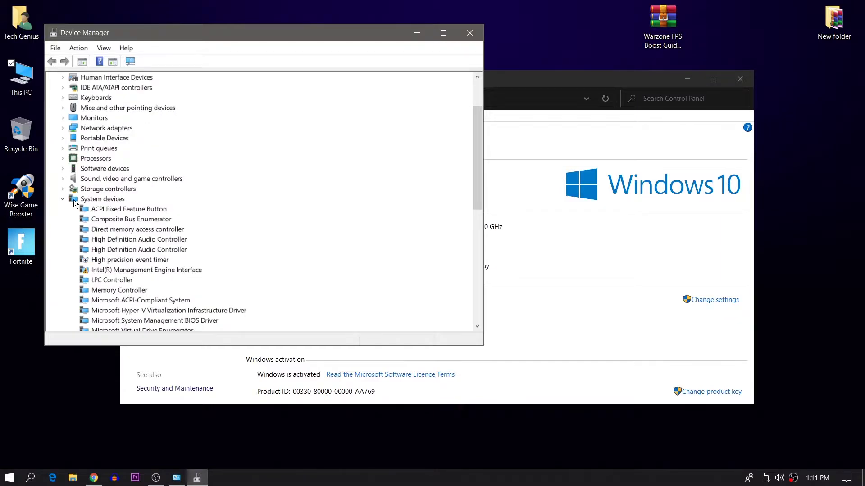
click(102, 200)
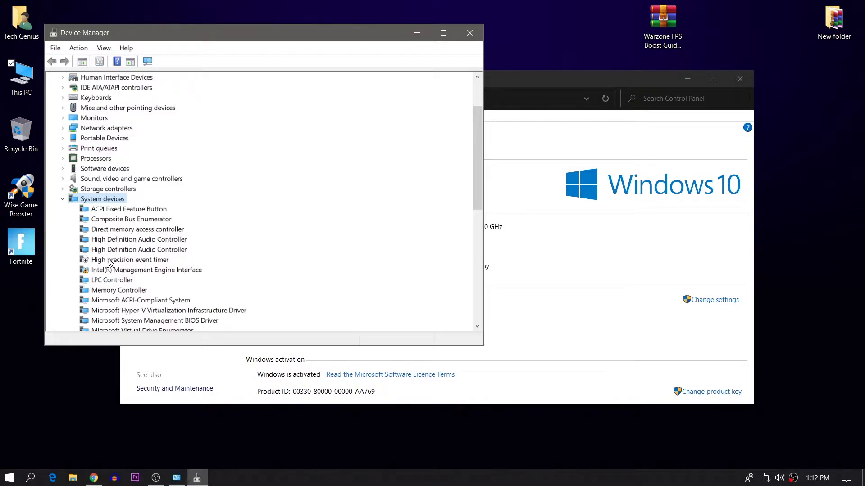
click(129, 261)
right_click(116, 265)
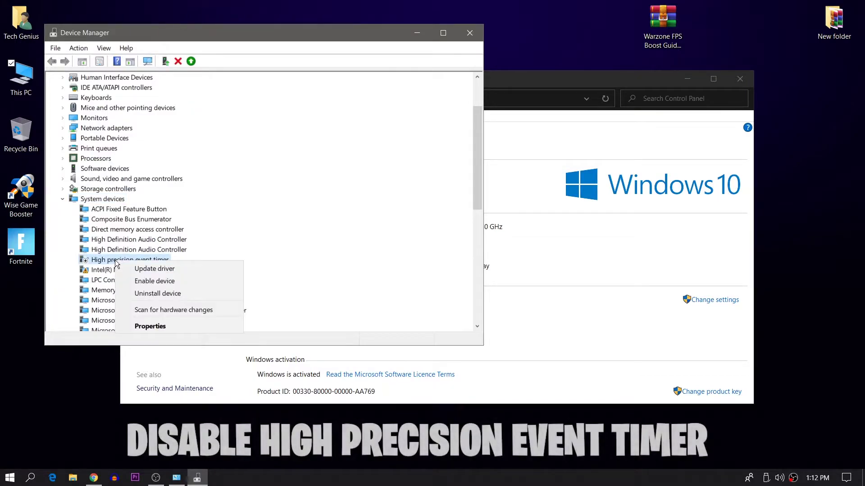
click(144, 285)
scroll(109, 265, up, 2)
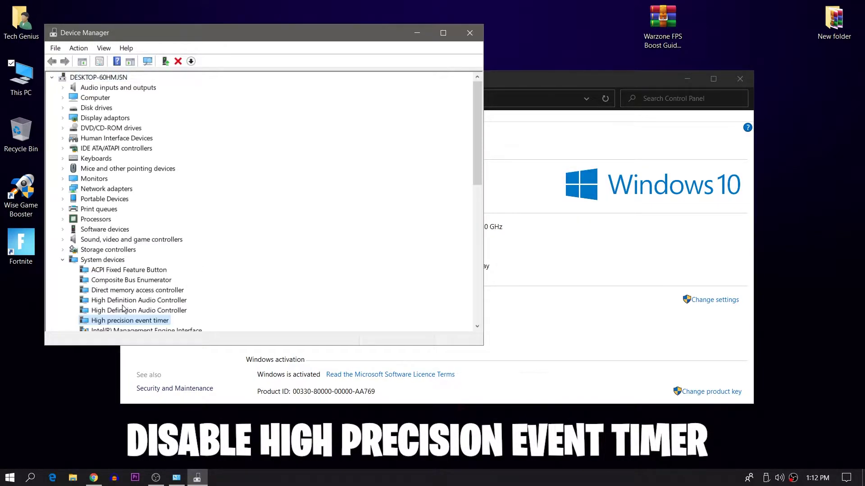
right_click(124, 326)
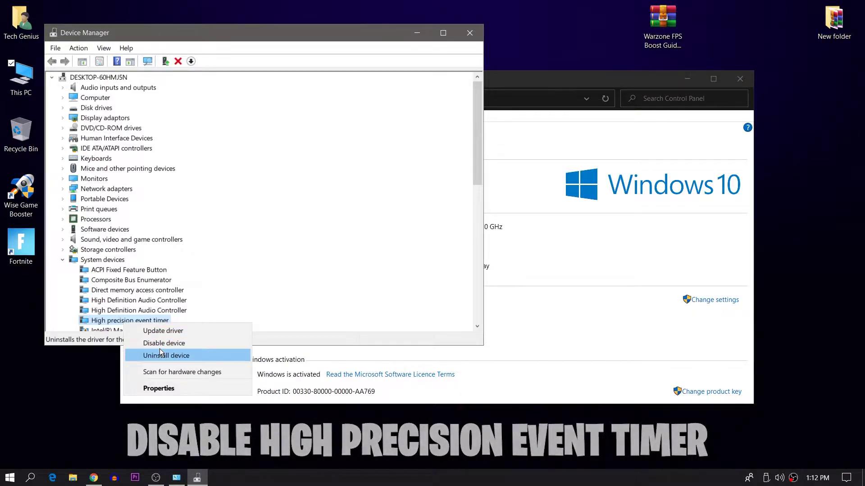
click(144, 353)
click(499, 285)
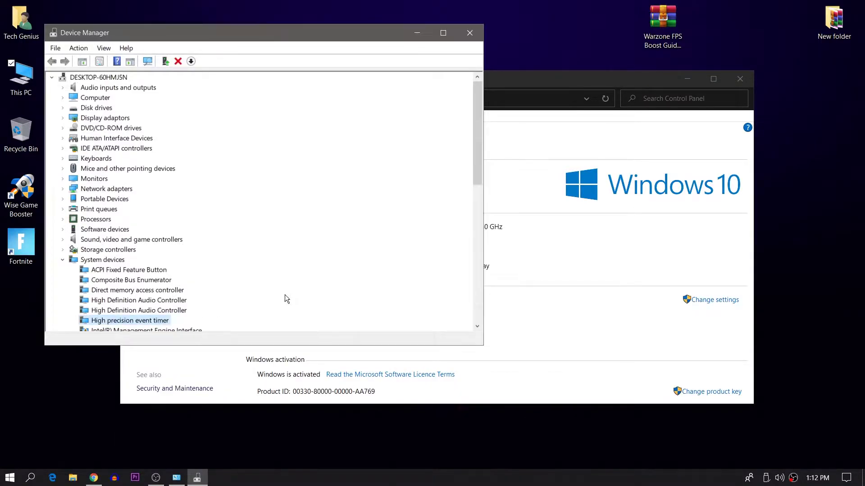
- Disable the High precision event timer, confirm the change, and close Device Manager
right_click(137, 321)
click(162, 339)
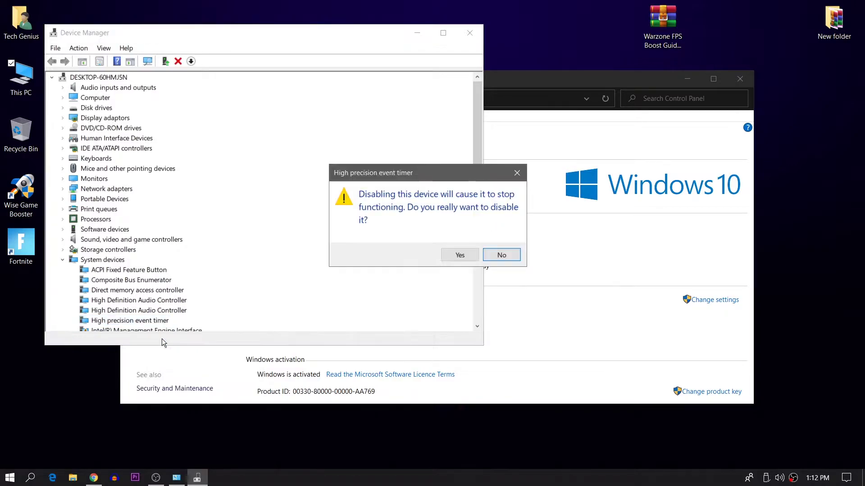
click(464, 255)
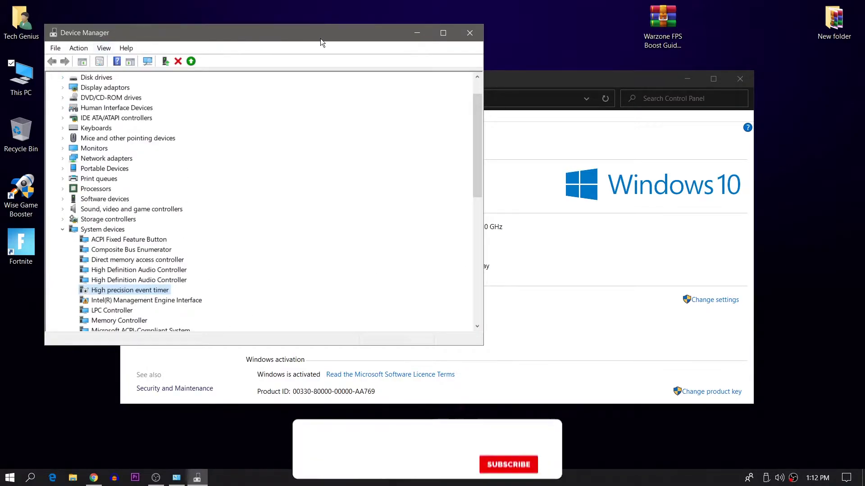
click(470, 32)
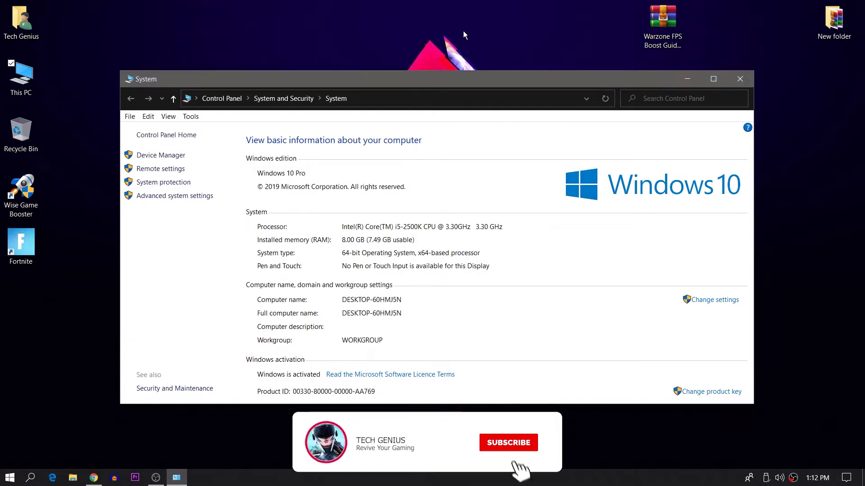
- Review the custom visual effects in the advanced system Performance Options, accept them, and close the system windows
click(155, 196)
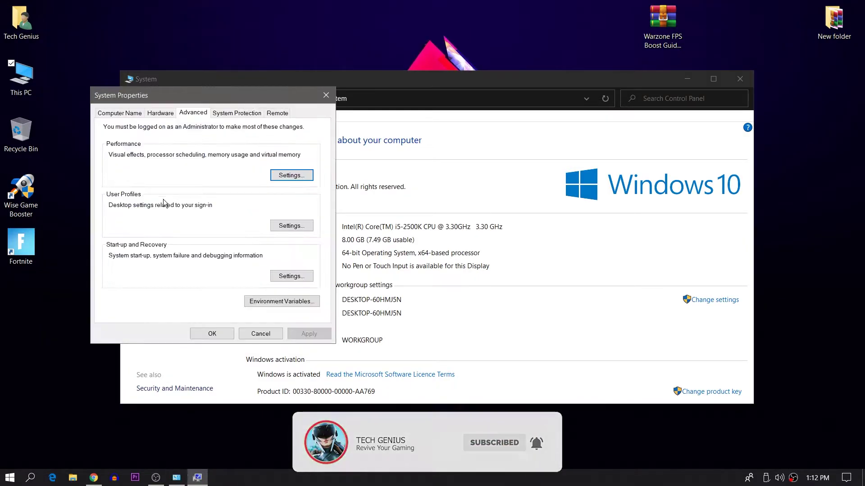
click(292, 175)
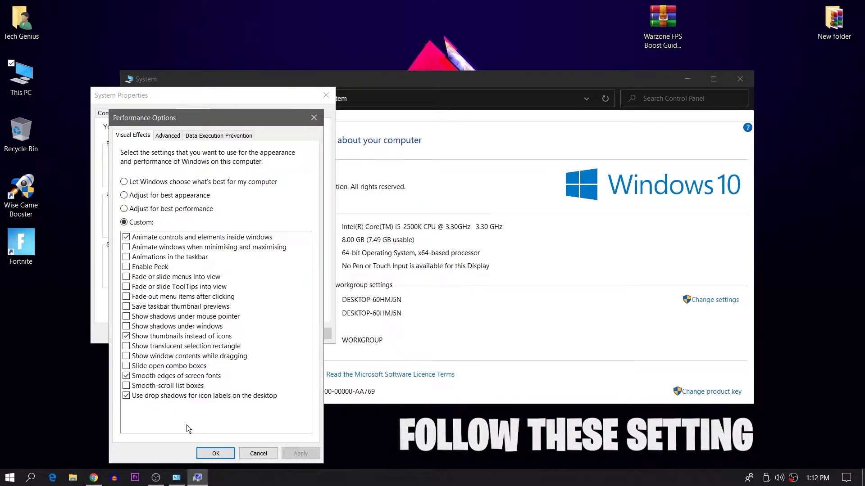
click(216, 453)
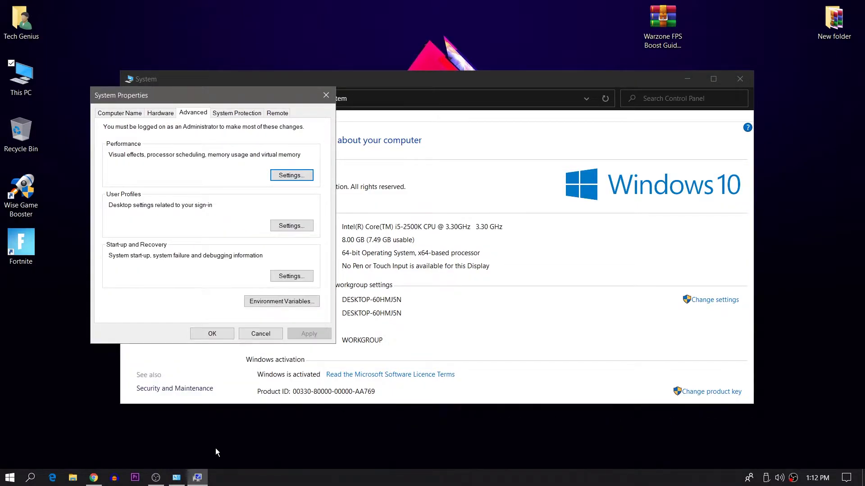
click(213, 334)
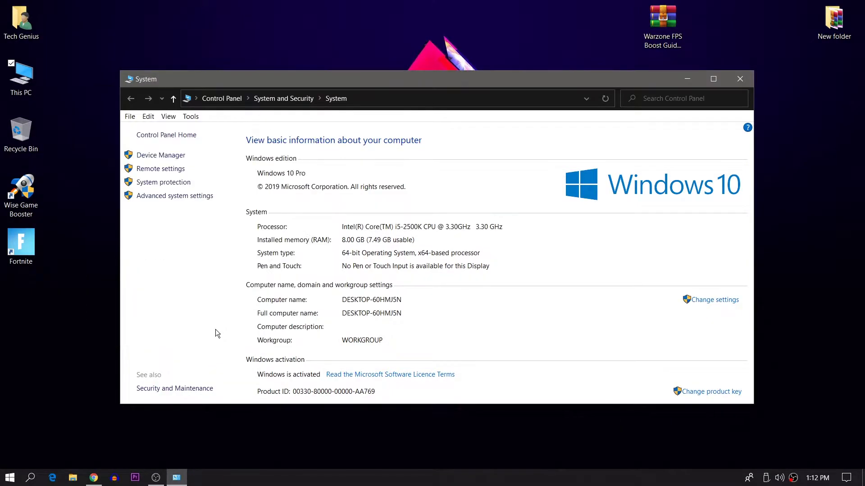
click(744, 81)
- Move the Warzone FPS Boost Guide archive to an open area of the desktop and extract it into a folder of the same name
drag(658, 34, 259, 97)
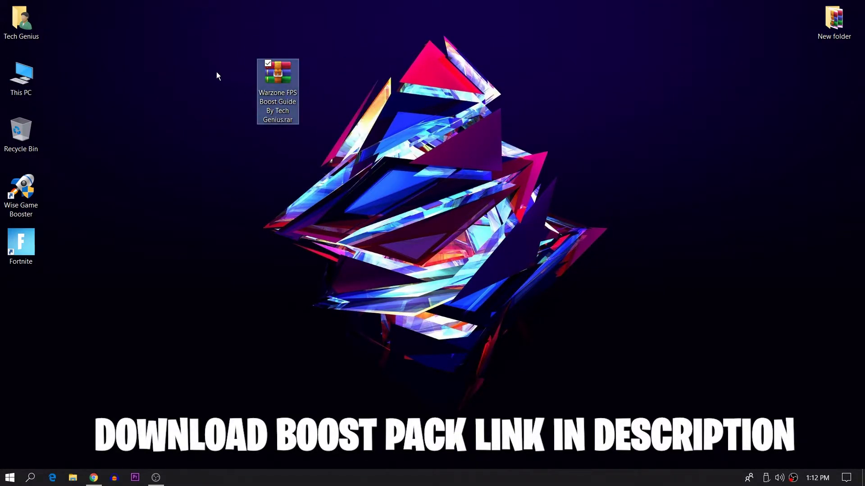
right_click(278, 84)
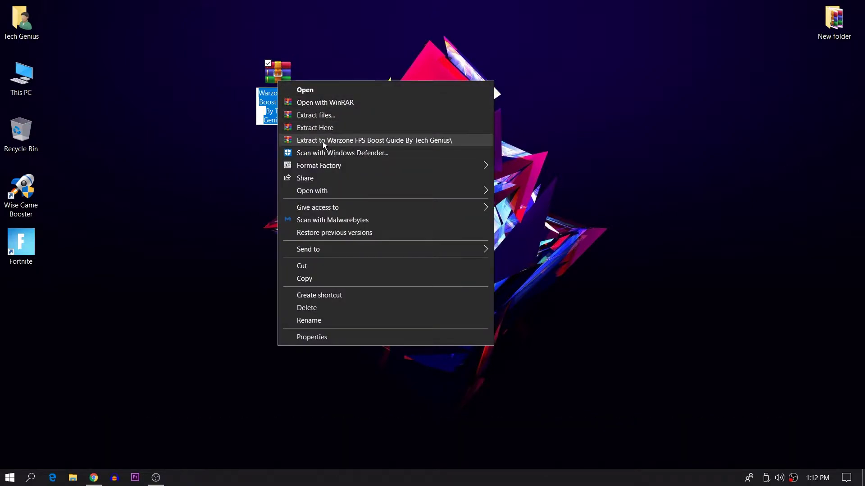
click(334, 142)
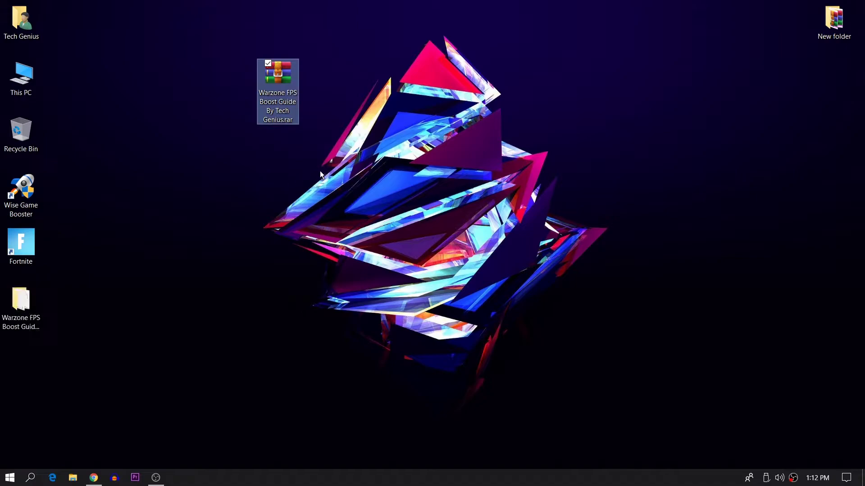
- Place the extracted Warzone FPS Boost Guide folder beside its archive on the desktop and open it
drag(20, 311, 191, 86)
click(232, 156)
double_click(188, 84)
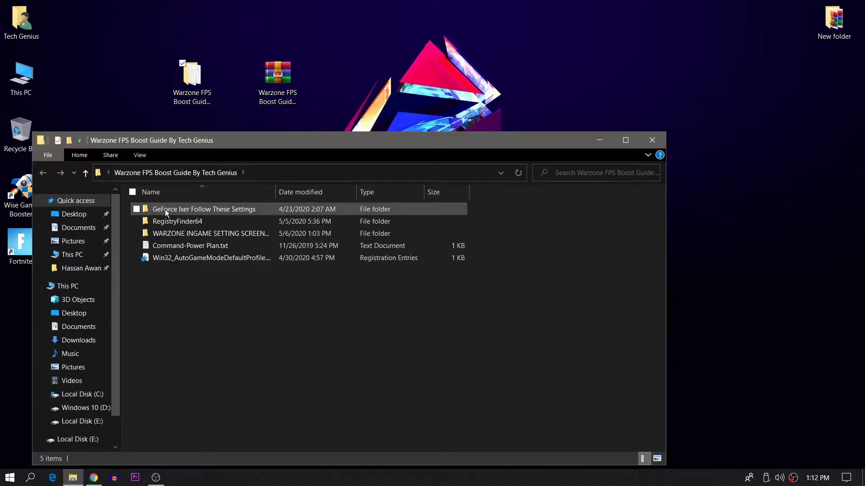
- Open Command-Power Plan.txt, copy its powercfg command for the Ultimate Performance plan, and minimise the text file
double_click(177, 241)
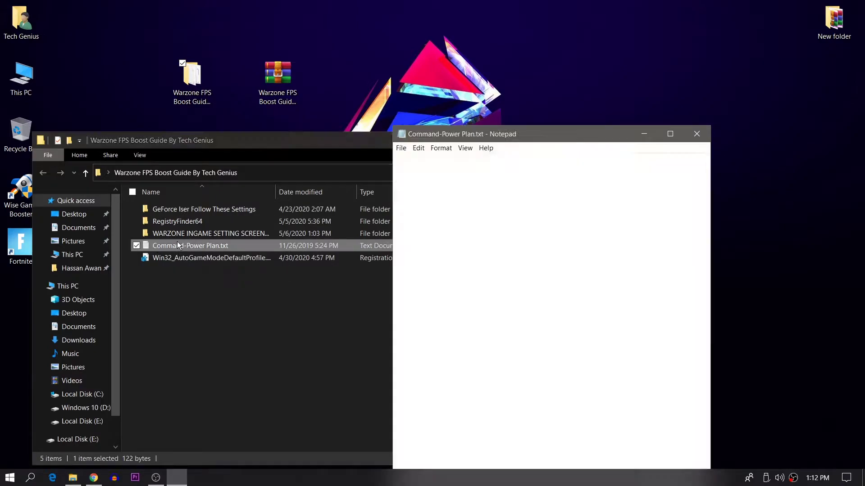
drag(409, 179, 697, 178)
right_click(660, 181)
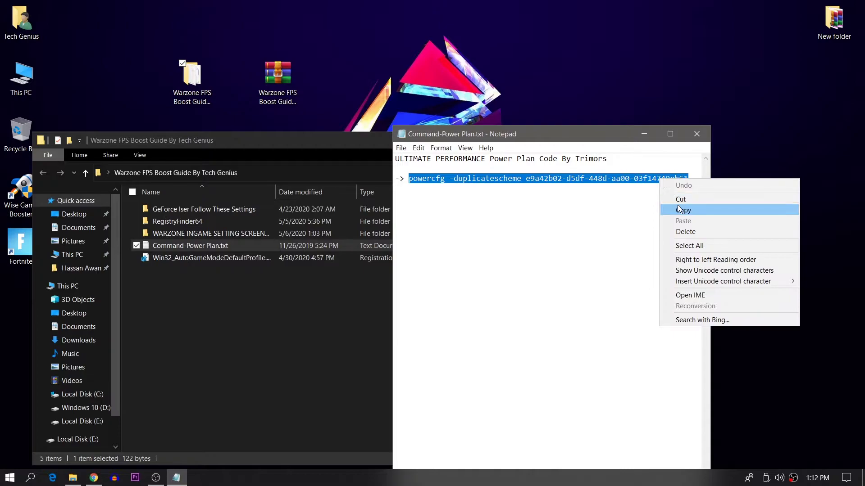
click(682, 211)
click(653, 134)
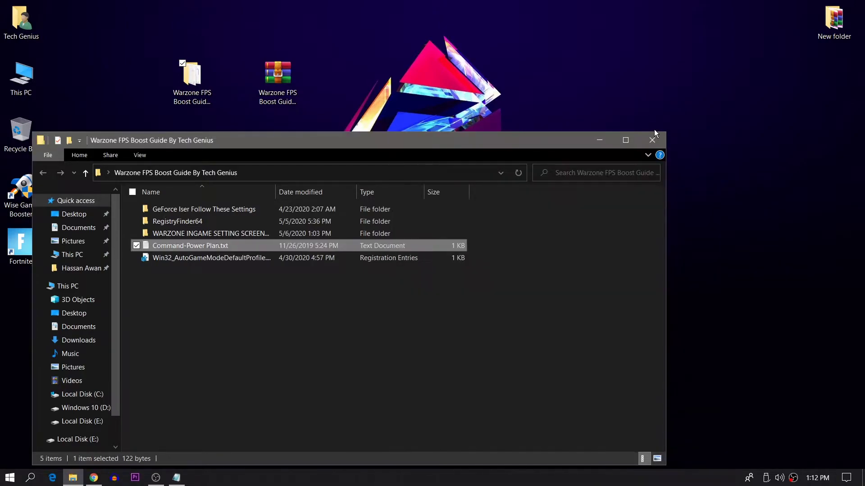
- Run the copied command powercfg -duplicatescheme e9a42b02-d5df-448d-aa00-03f14749eb61 in Command Prompt, check the created plan's name, and close the window
click(36, 479)
text(cmd)
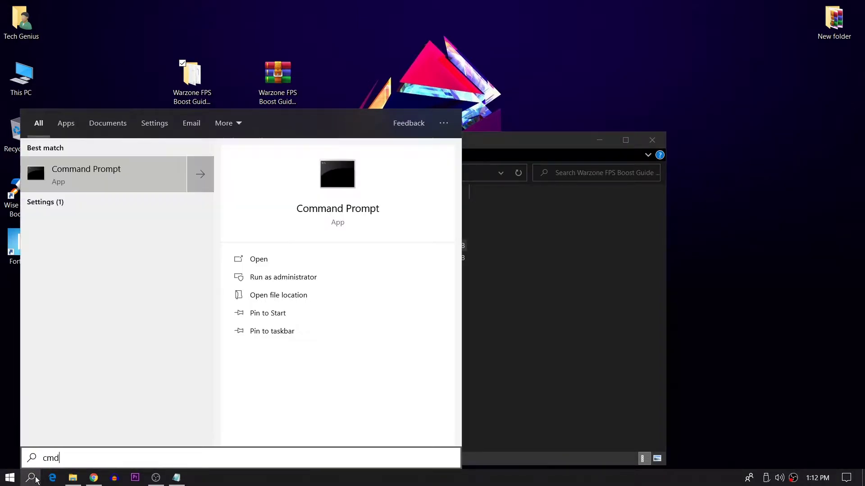
click(87, 177)
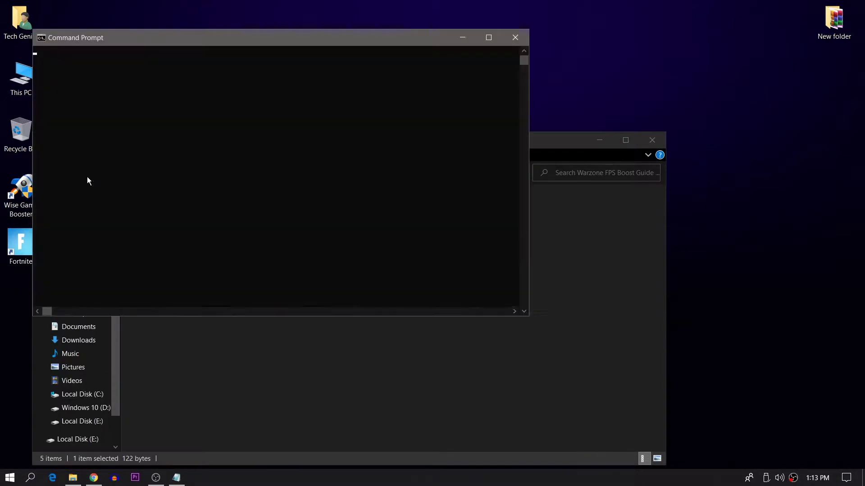
key(ctrl+v)
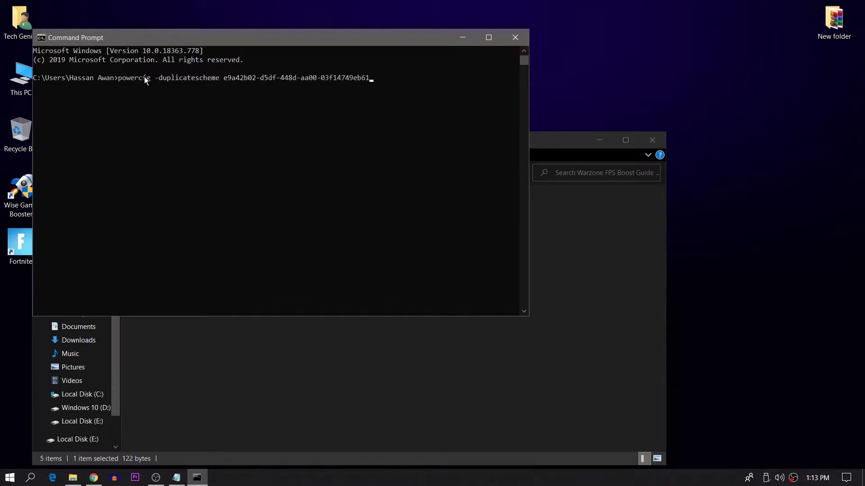
key(Return)
drag(264, 88, 356, 90)
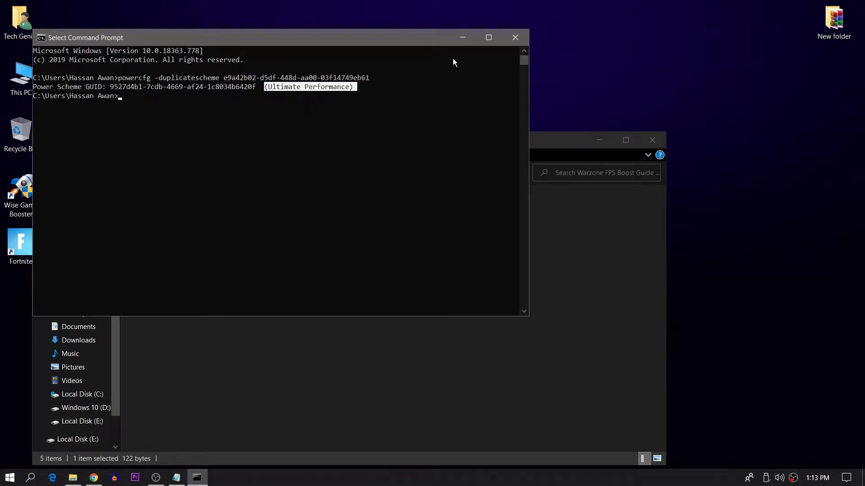
click(516, 37)
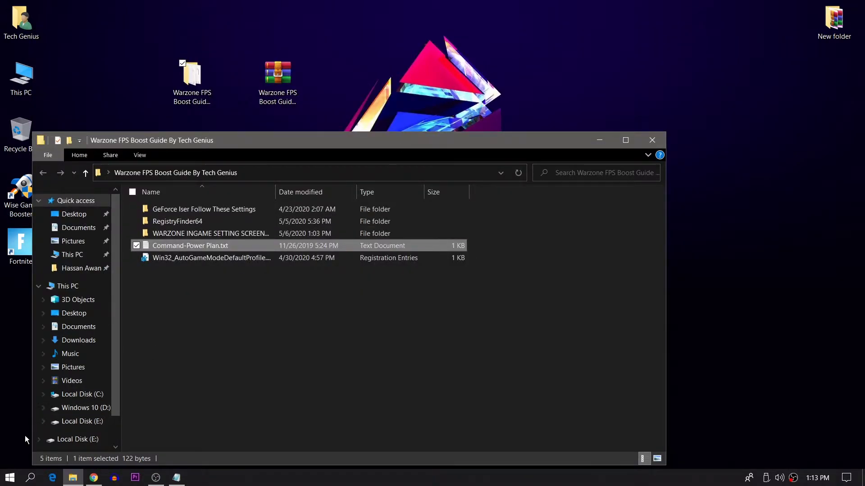
- Open Control Panel's Power Options under System and Security and look through the plans for Ultimate Performance
click(32, 478)
text(con)
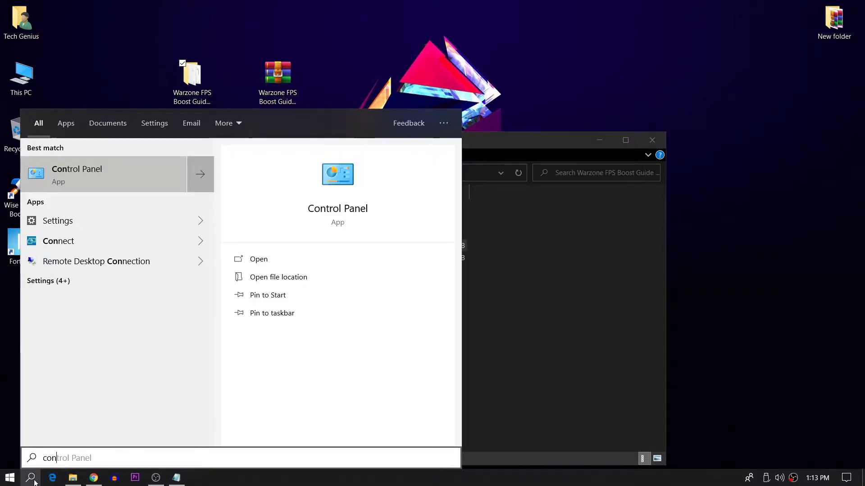
text(trol panel)
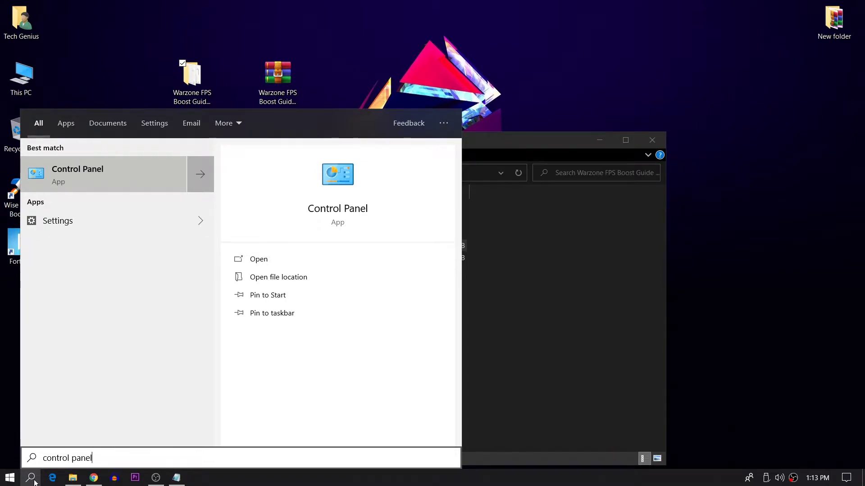
key(Return)
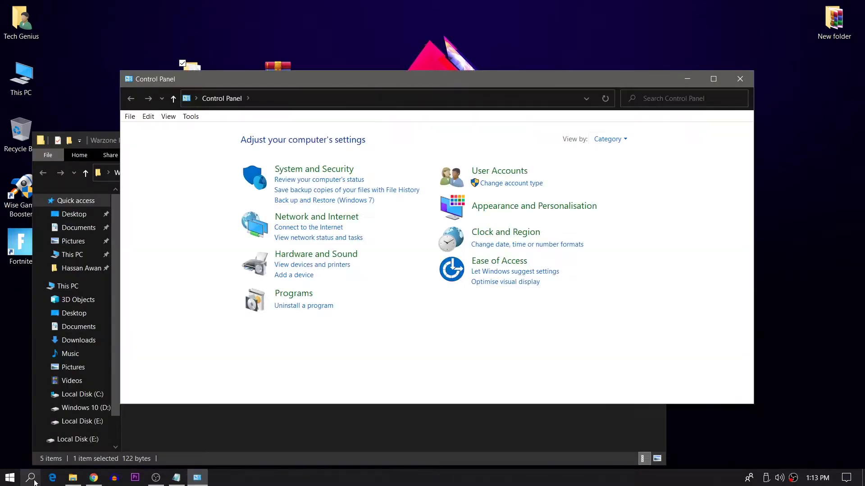
click(327, 169)
click(295, 242)
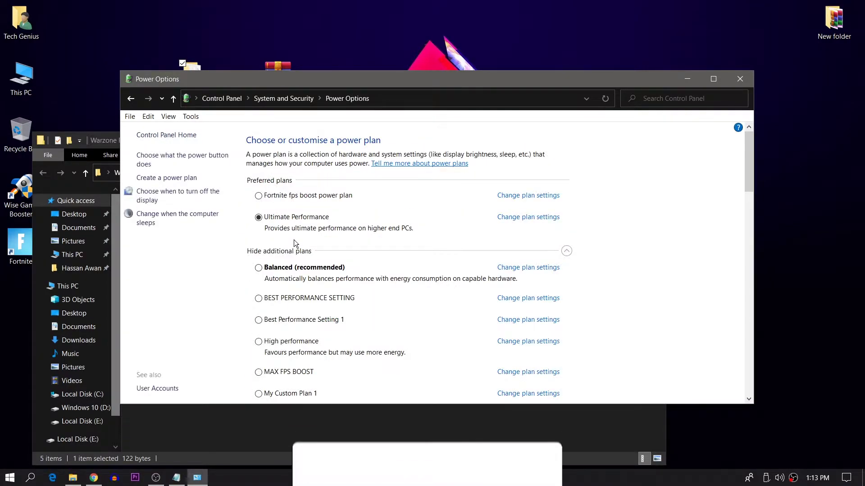
scroll(289, 270, down, 5)
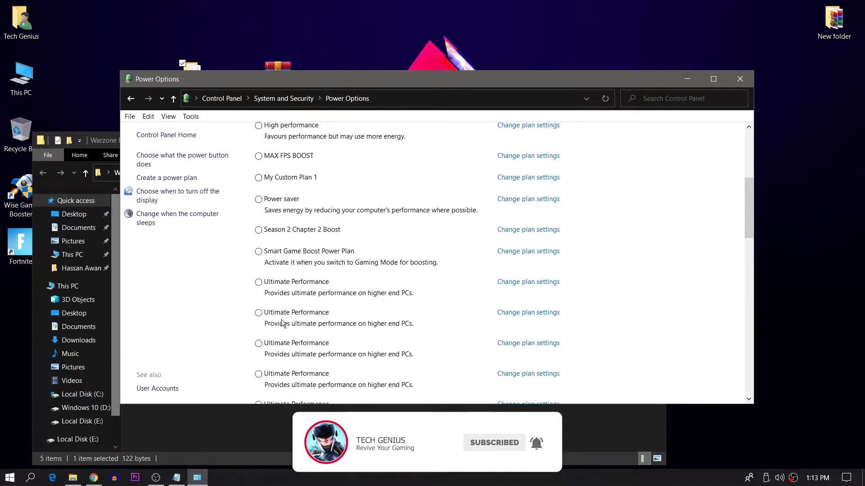
scroll(282, 323, up, 5)
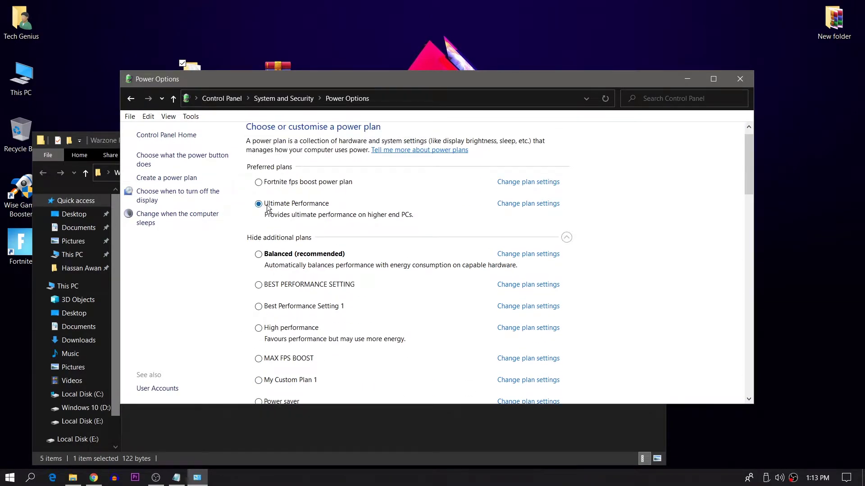
- Open the advanced power settings of the Ultimate Performance plan and choose the active Ultimate Performance plan to customise
click(521, 206)
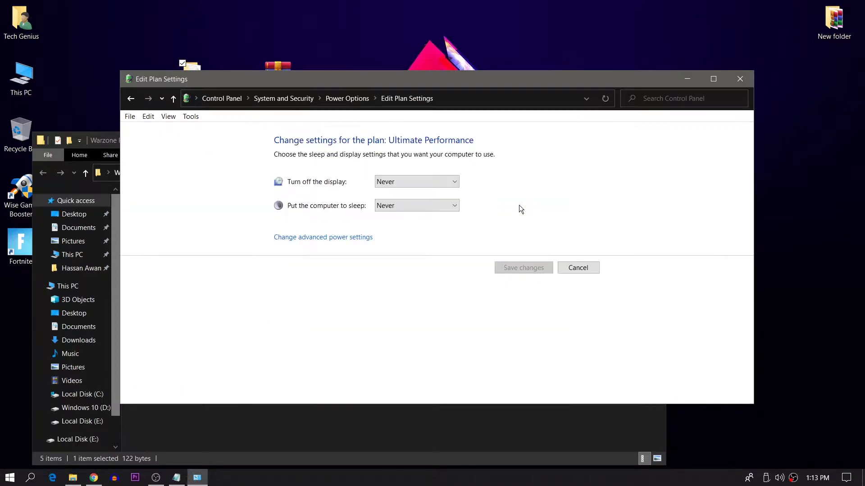
click(321, 240)
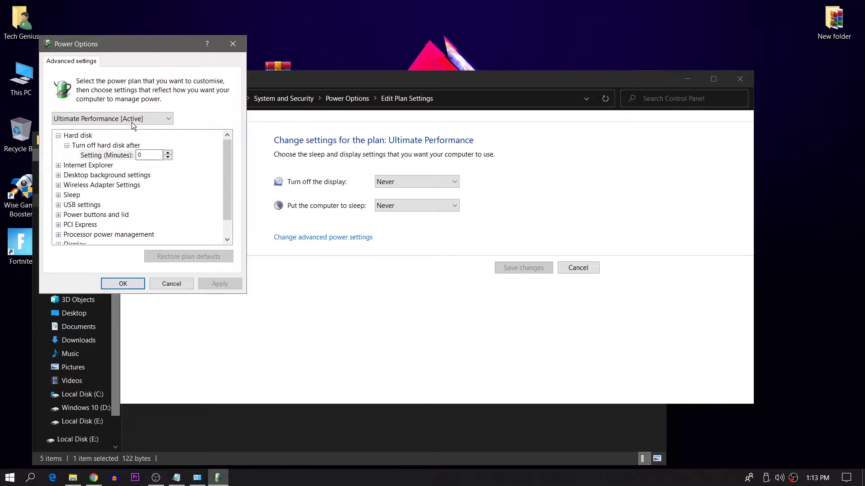
click(129, 116)
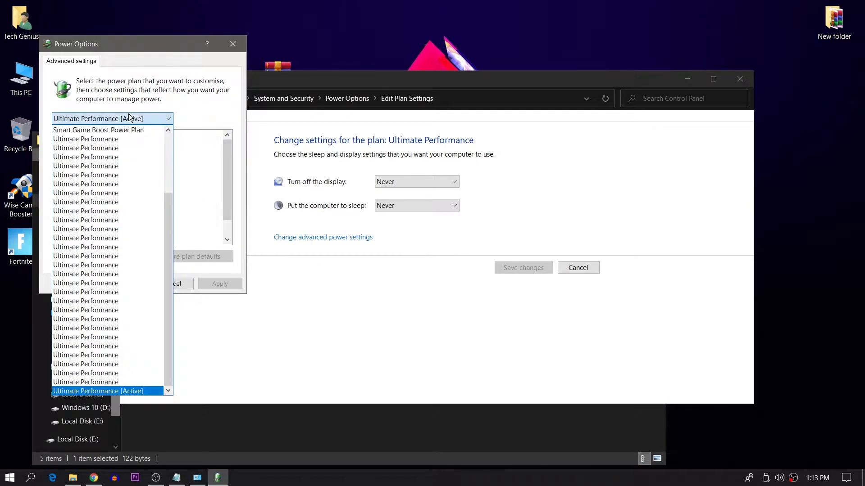
click(126, 391)
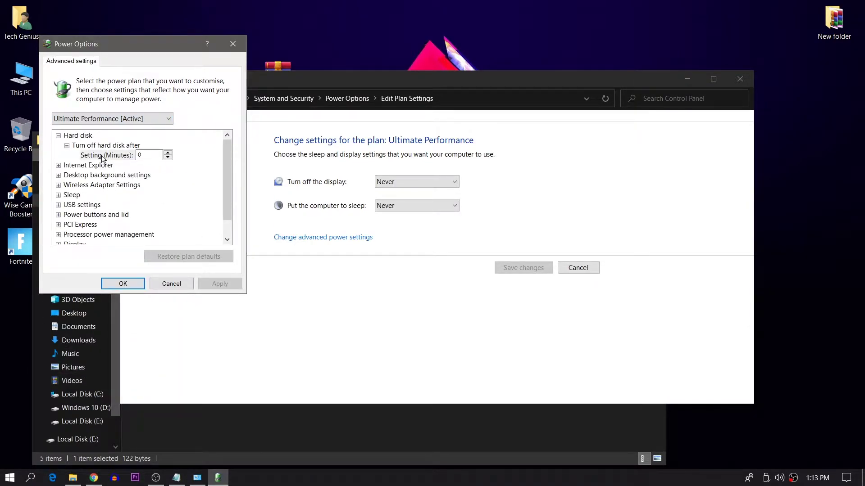
- Set the processor performance core parking over-utilisation threshold to 100% under Processor power management and accept it
scroll(103, 159, down, 1)
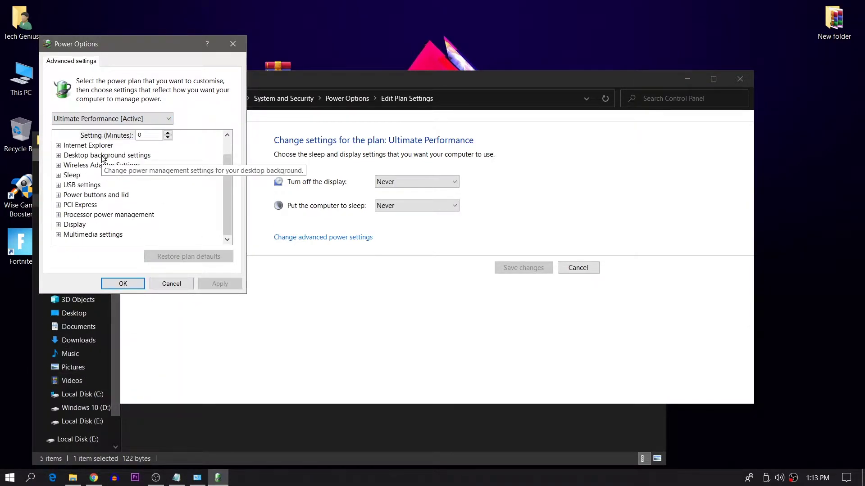
click(58, 215)
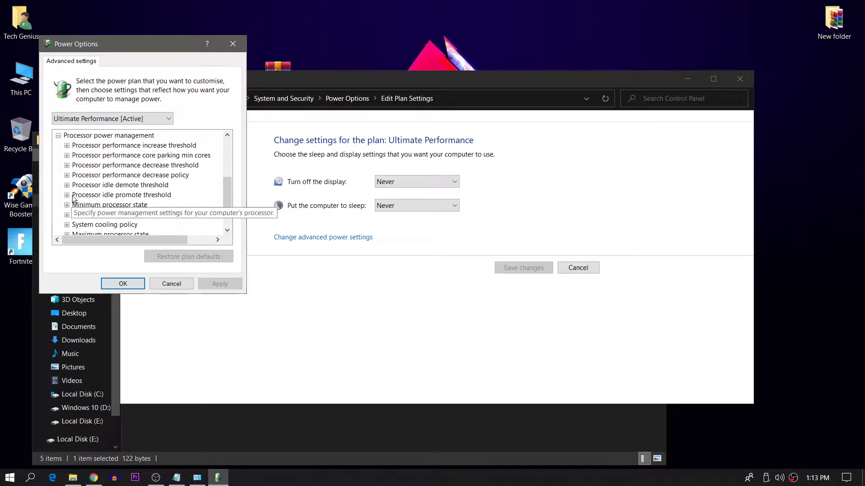
scroll(67, 196, down, 1)
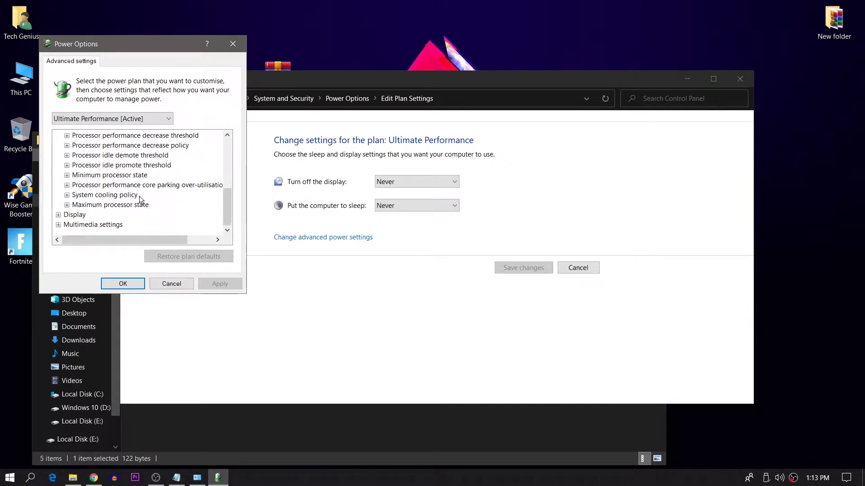
click(67, 186)
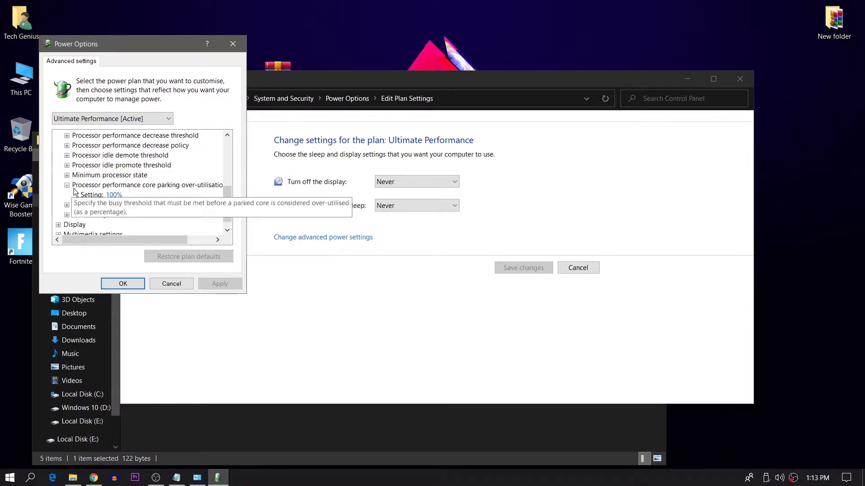
click(116, 197)
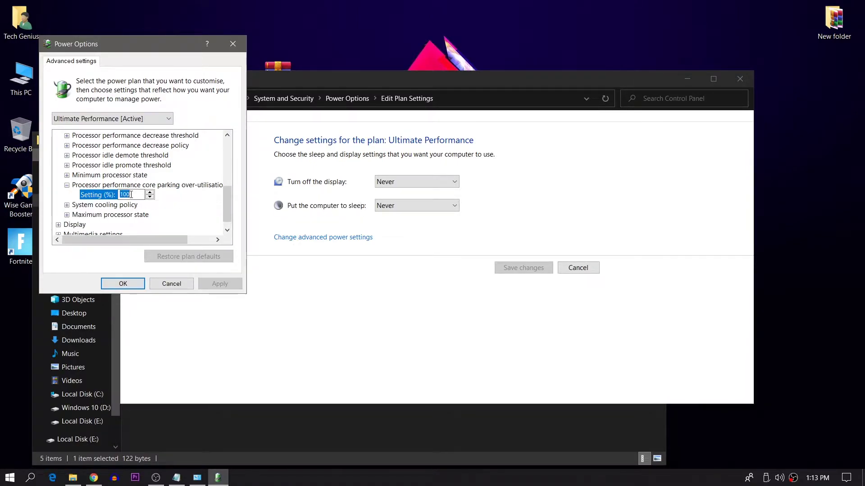
text(100)
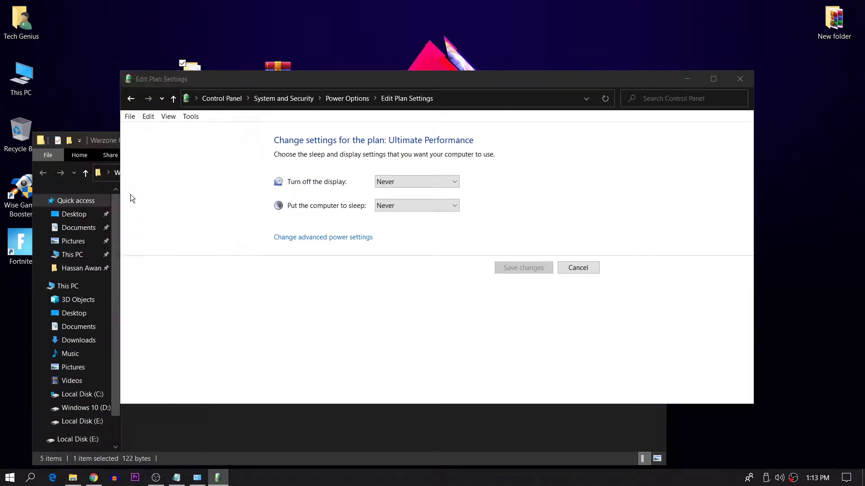
key(Return)
- Reopen the advanced power settings to check the core parking over-utilisation threshold, accept them, and close the plan settings window
click(329, 236)
scroll(172, 211, down, 1)
double_click(169, 223)
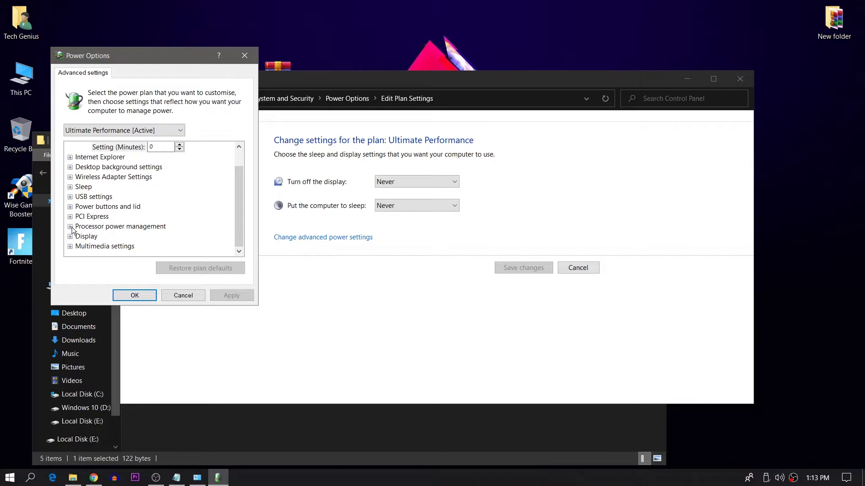
scroll(169, 212, down, 3)
double_click(108, 197)
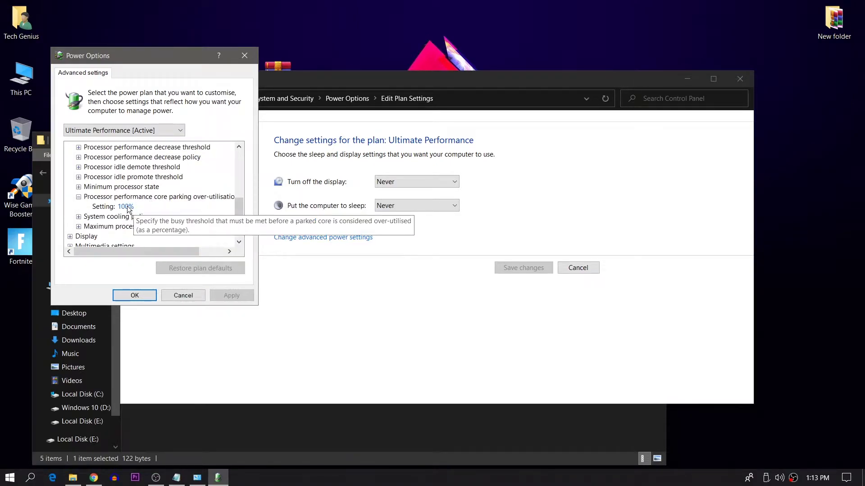
click(134, 295)
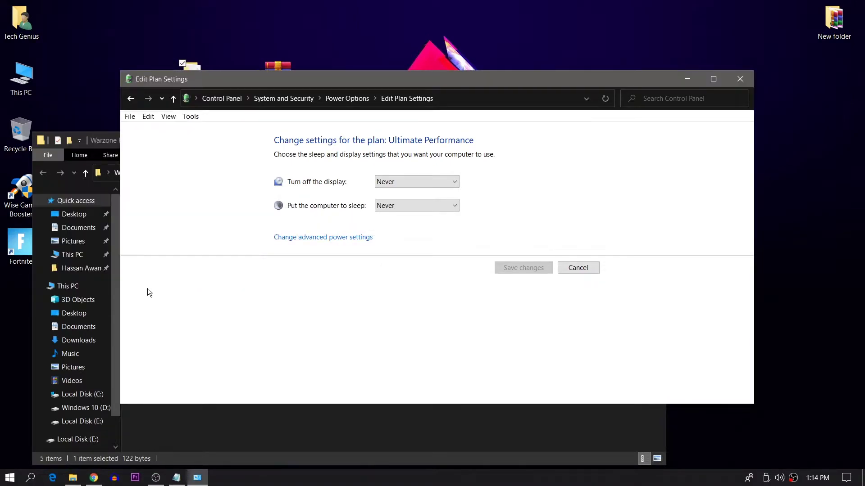
click(738, 79)
click(347, 334)
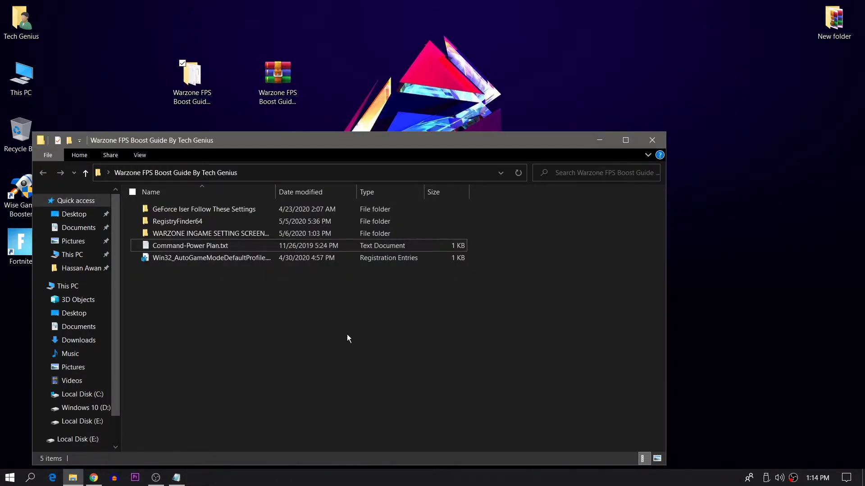
- View the three NVIDIA 3D settings screenshots in the GeForce Iser Follow These Settings folder and close the image viewer
double_click(190, 209)
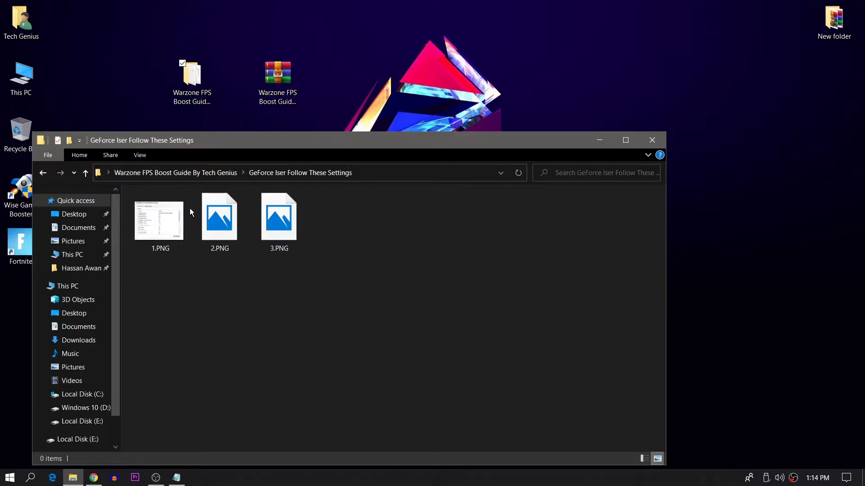
double_click(147, 232)
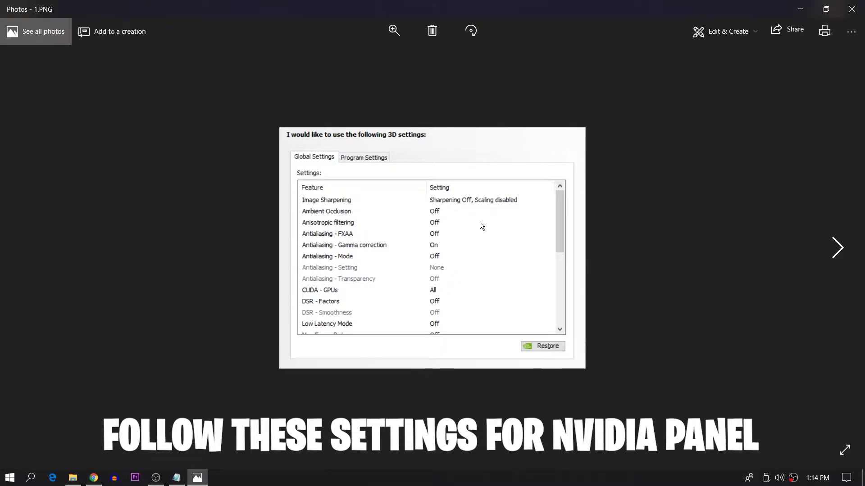
click(841, 246)
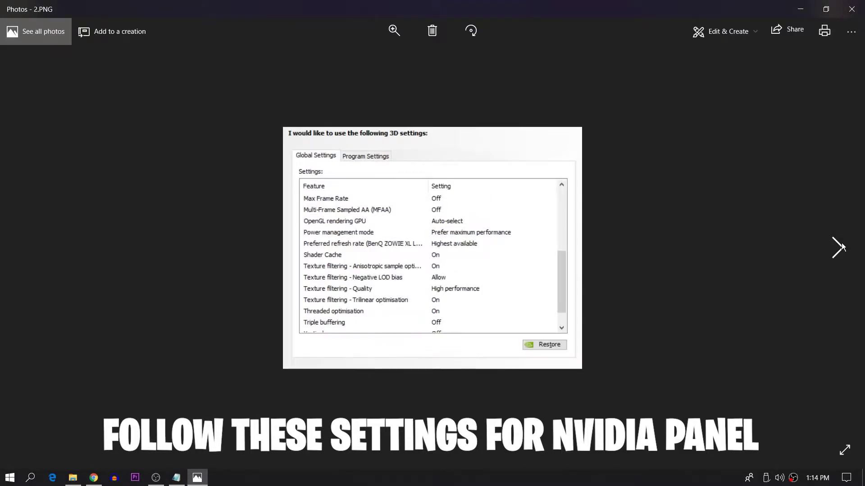
click(841, 247)
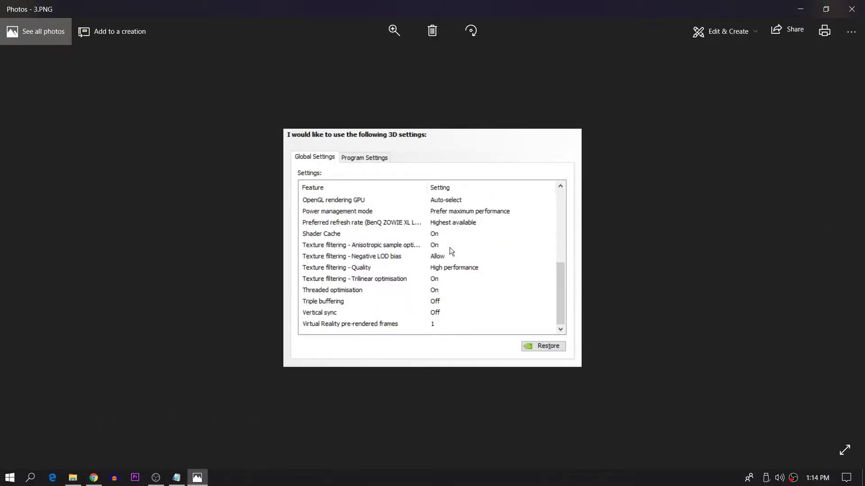
click(851, 9)
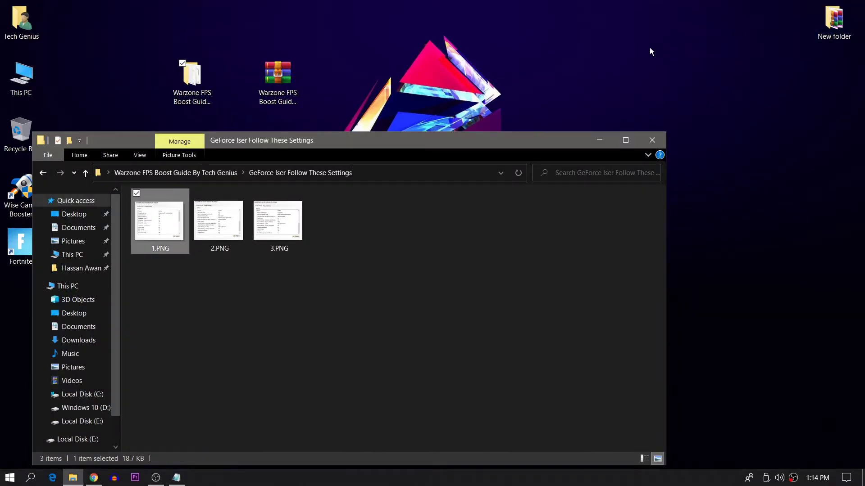
- Minimise the GeForce settings folder and open AMD Radeon Software
click(592, 134)
right_click(472, 120)
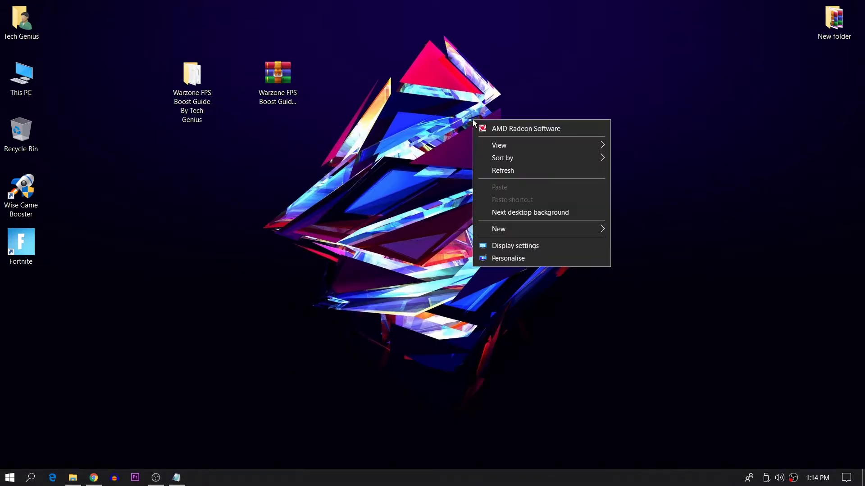
click(543, 130)
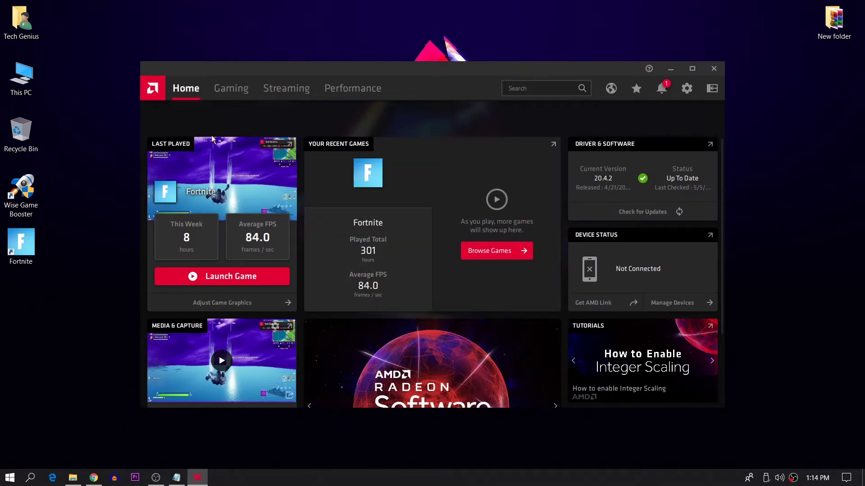
- Open the global graphics settings for the Radeon RX 560 and choose Always off for Wait for Vertical Refresh
click(641, 214)
click(686, 89)
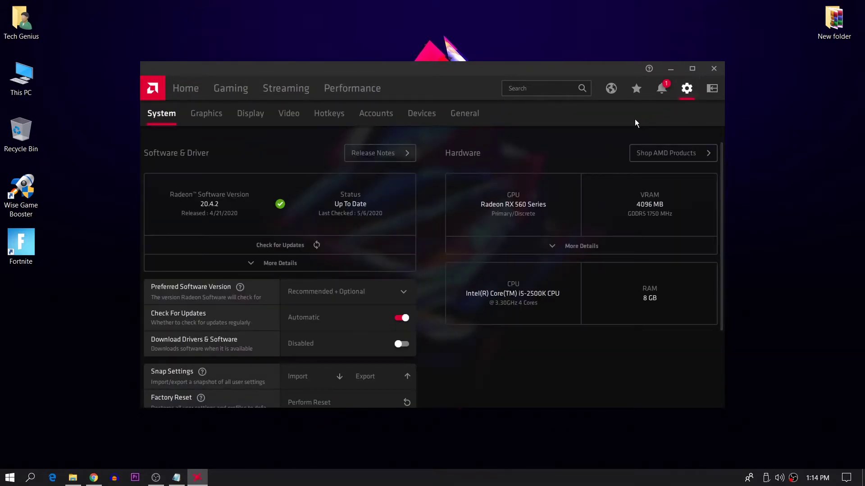
click(206, 116)
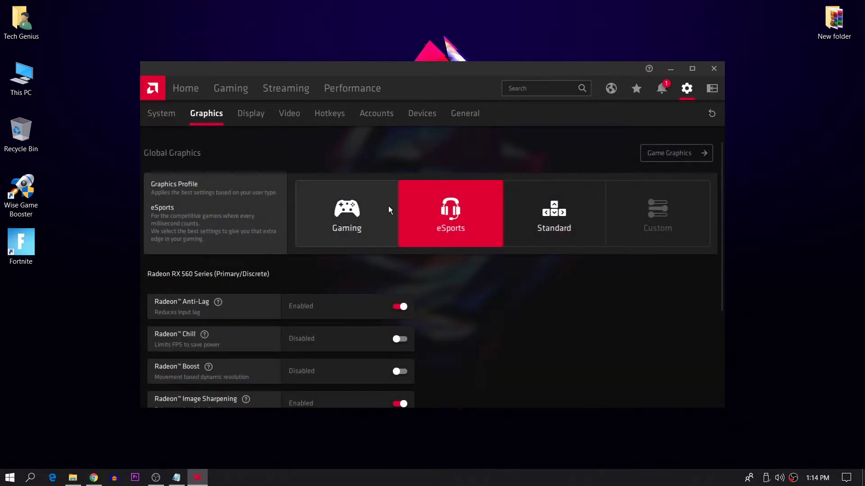
scroll(433, 225, down, 3)
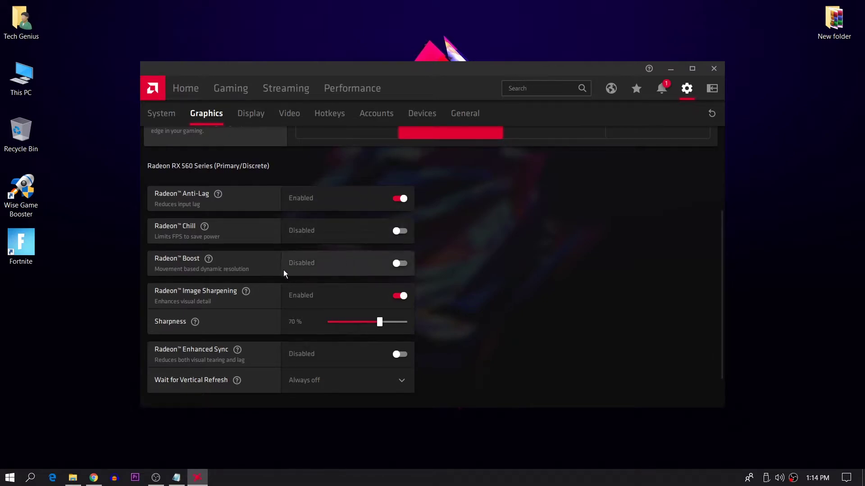
drag(380, 323, 369, 324)
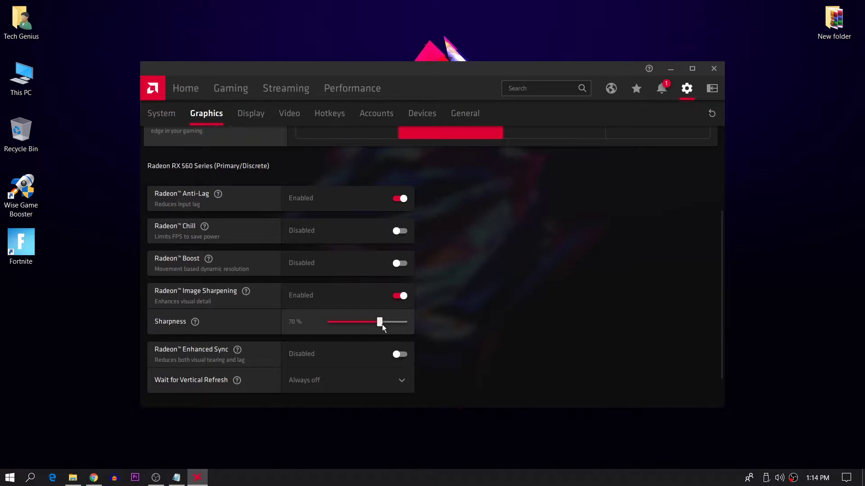
scroll(331, 319, down, 2)
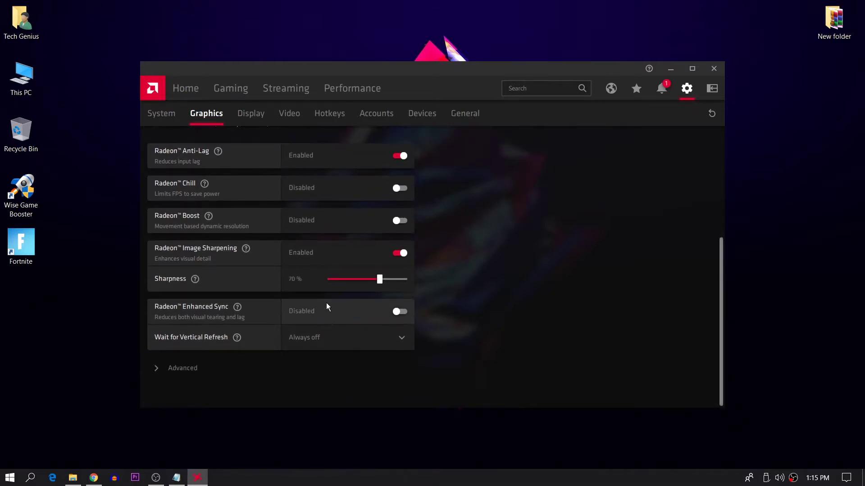
click(356, 344)
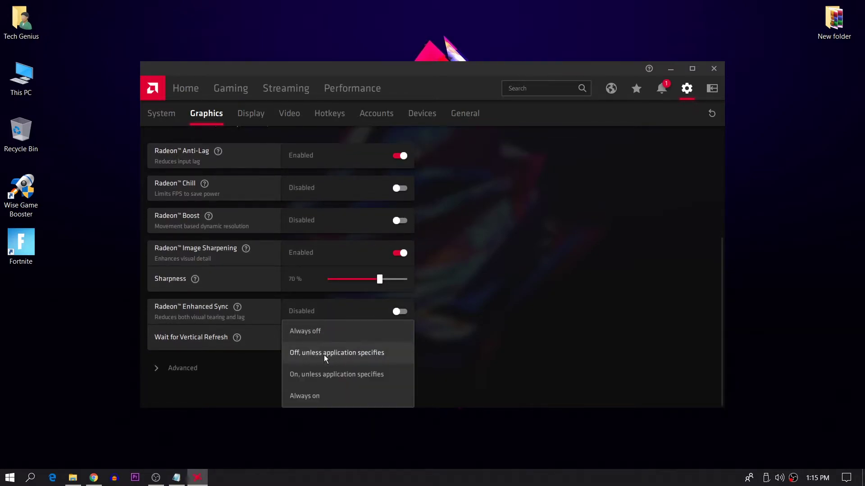
click(345, 332)
- Expand the advanced graphics settings, choose Override application settings for Anti-Aliasing and 2X for the Anti-Aliasing Level
click(181, 368)
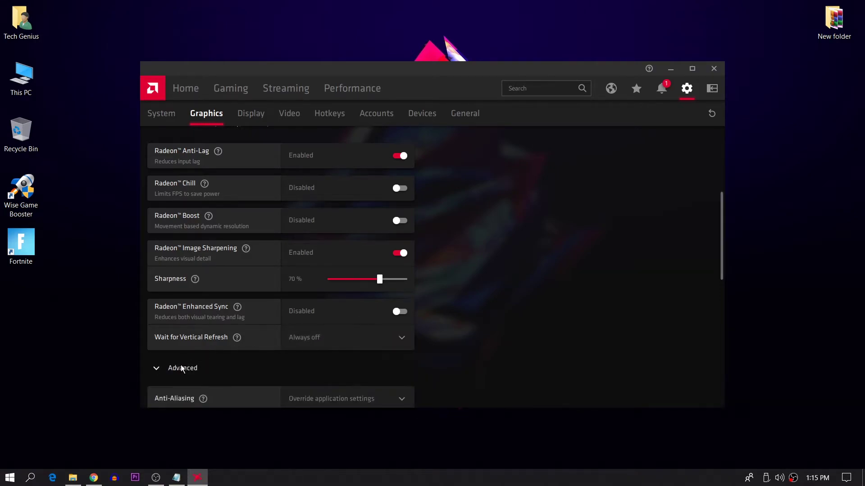
scroll(181, 361, down, 5)
click(326, 289)
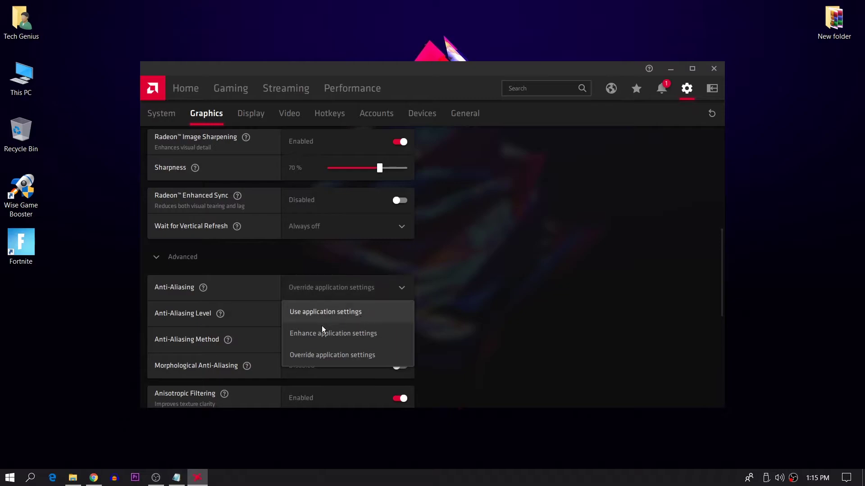
click(313, 355)
scroll(342, 259, down, 3)
click(342, 261)
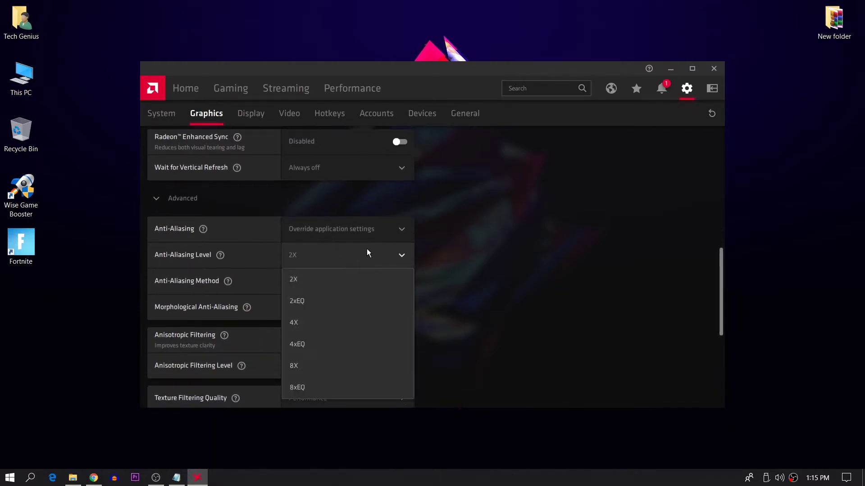
click(311, 283)
- Choose 8x as the Anisotropic Filtering Level and disable Anisotropic Filtering
scroll(310, 285, down, 3)
scroll(309, 285, down, 2)
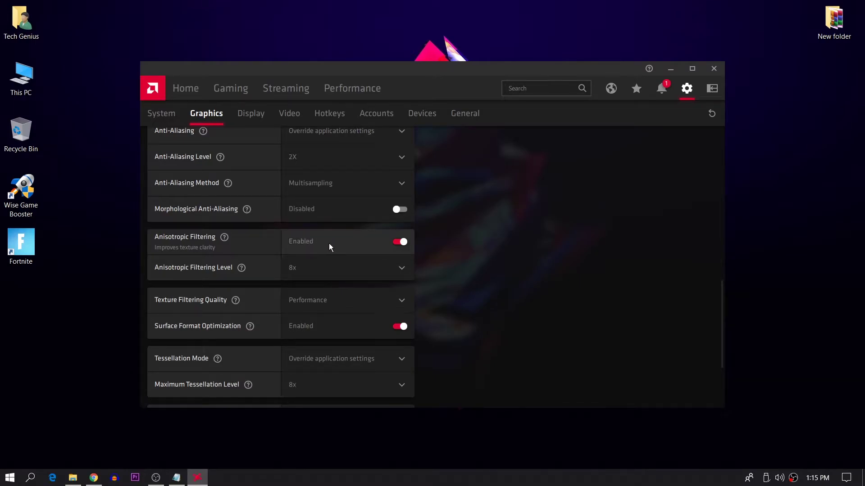
click(340, 265)
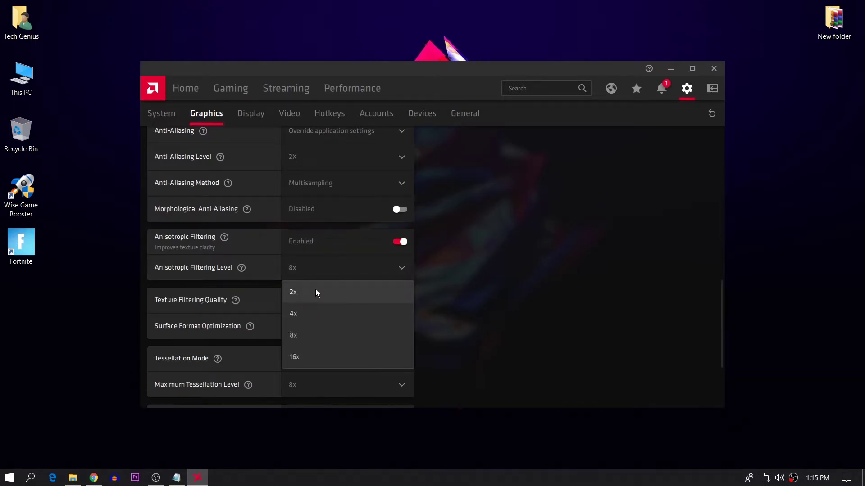
click(303, 332)
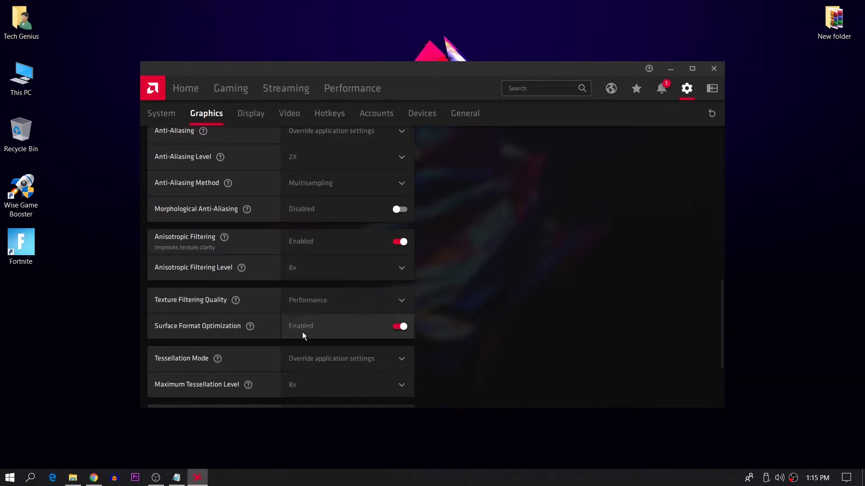
click(399, 243)
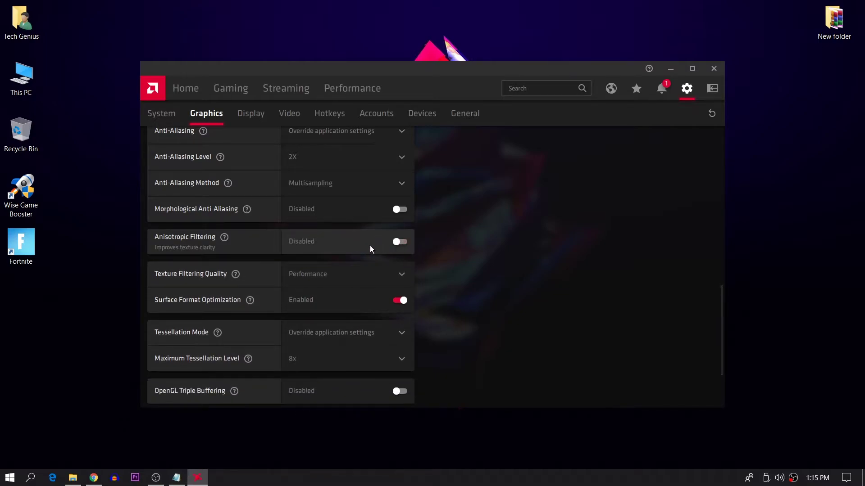
- Choose Performance for Texture Filtering Quality and set Tessellation Mode to AMD optimized
click(356, 271)
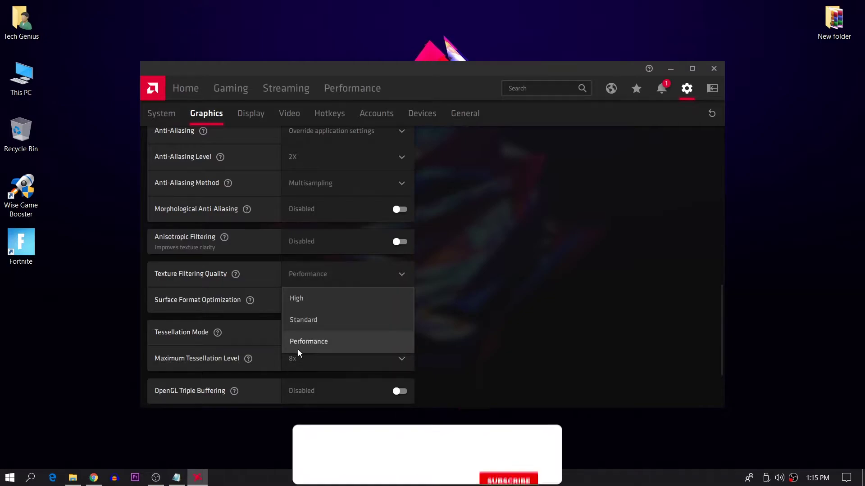
click(311, 340)
click(369, 297)
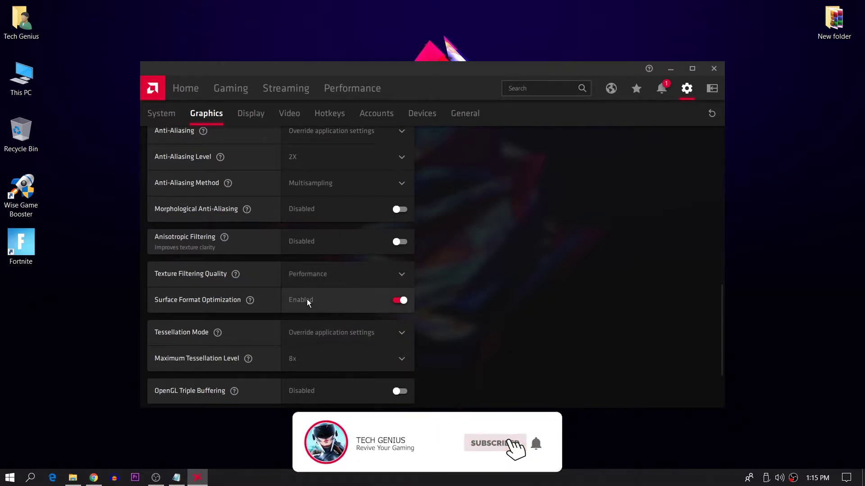
scroll(329, 306, down, 1)
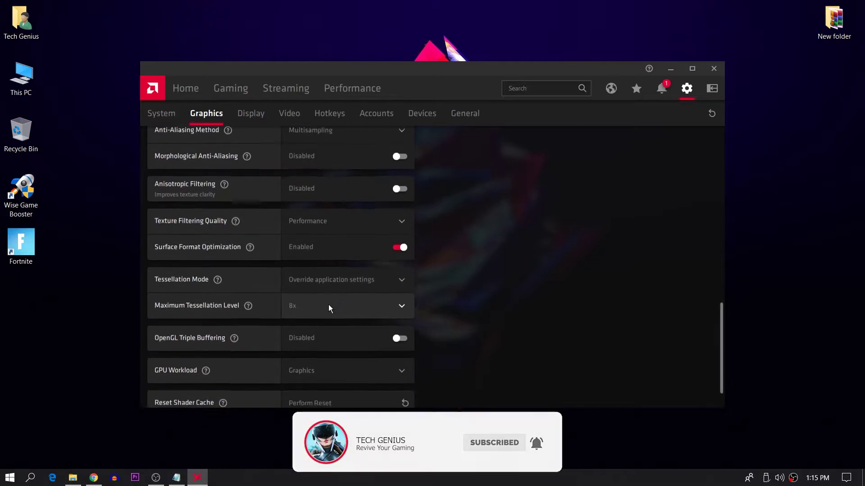
click(326, 274)
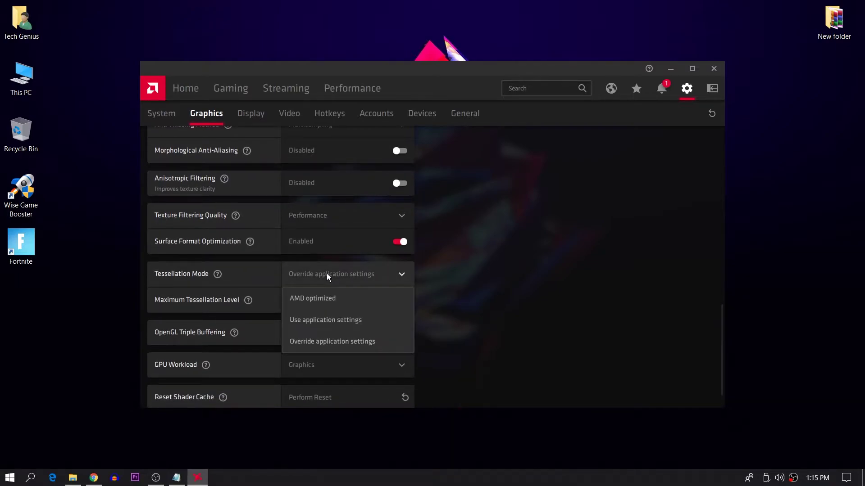
click(306, 299)
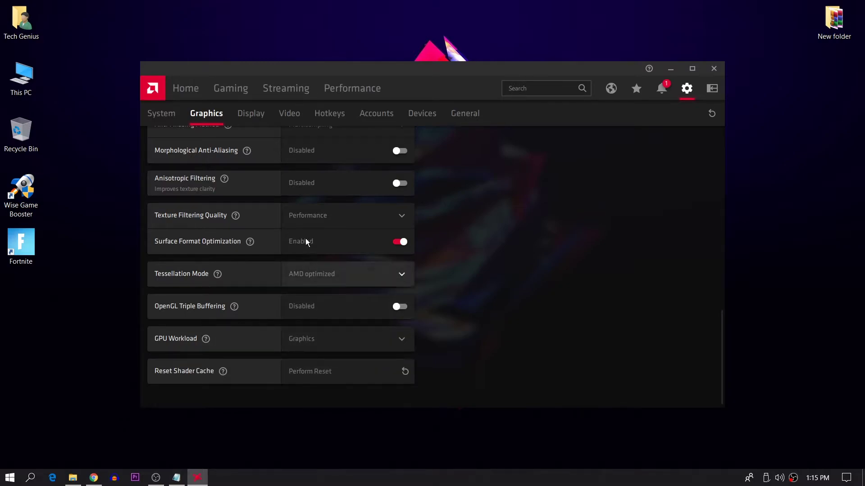
- Choose Center as the Scaling Mode in the display settings and expand the Display Specs to check the timing information
click(263, 115)
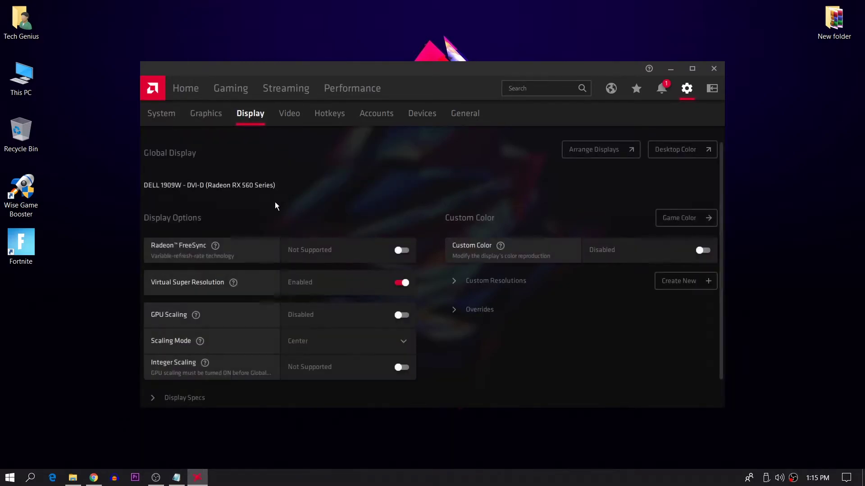
scroll(306, 243, down, 1)
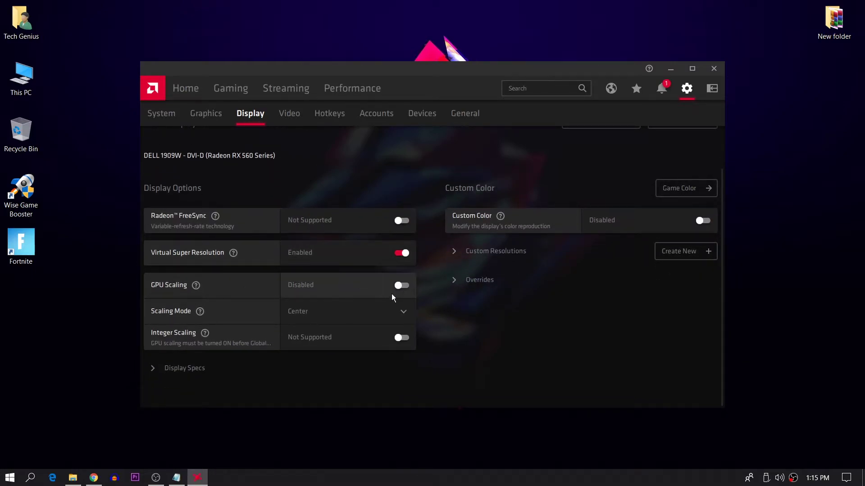
click(307, 311)
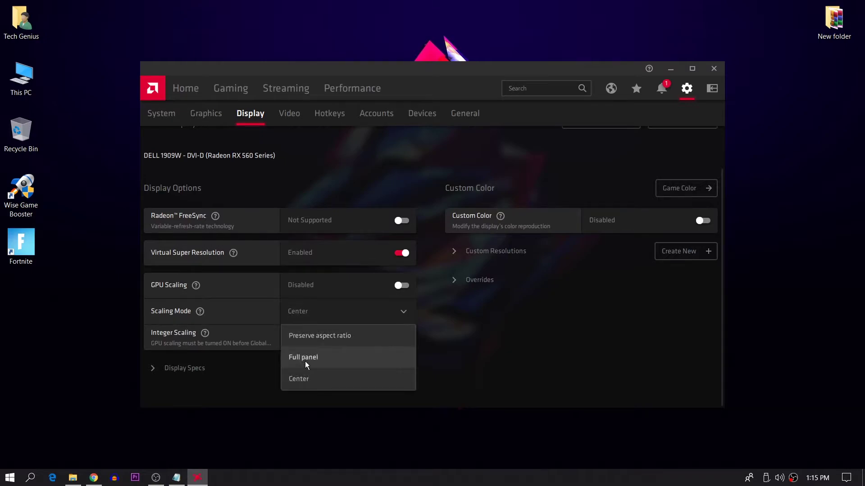
click(301, 377)
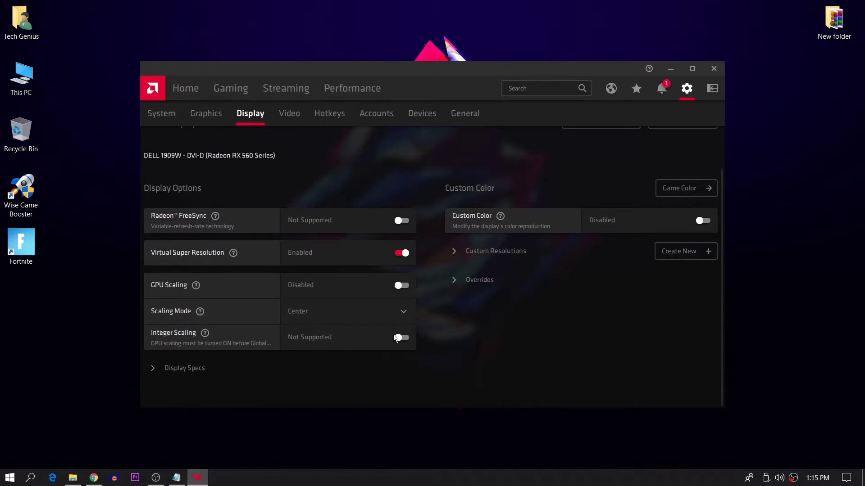
click(166, 370)
scroll(279, 275, down, 4)
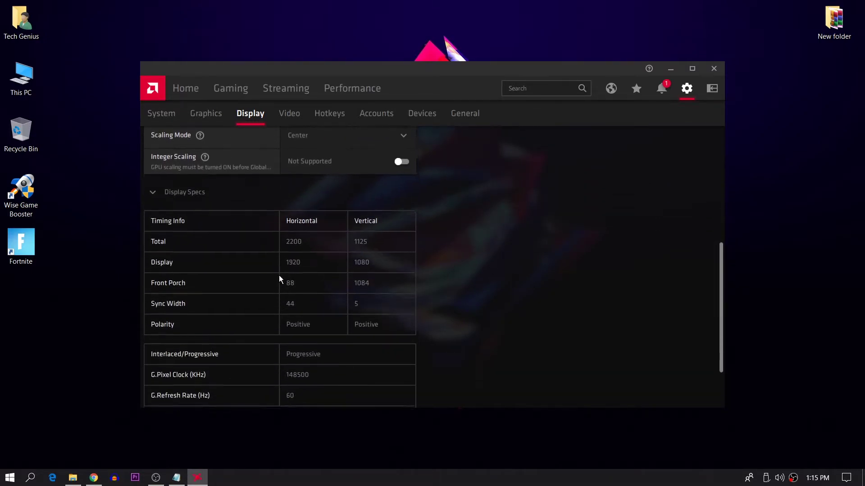
scroll(293, 257, up, 4)
scroll(293, 257, up, 3)
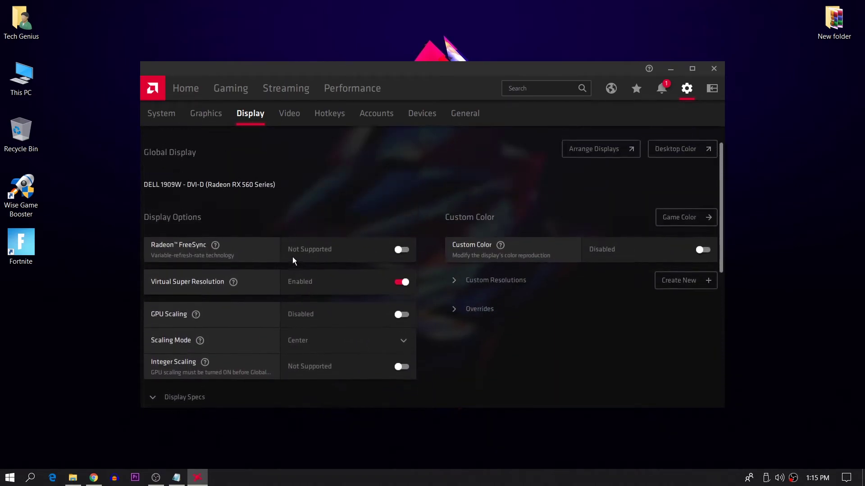
- Expand the custom resolutions and the display overrides, and accept the Display Overrides EULA
click(472, 289)
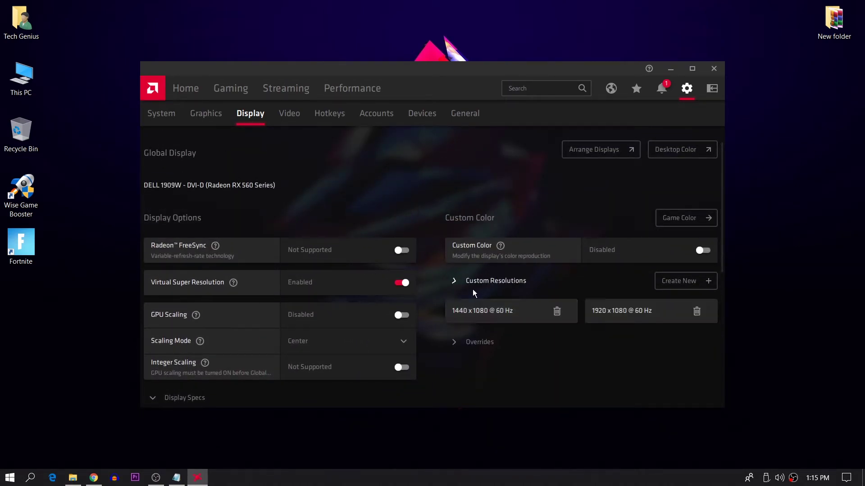
click(478, 344)
scroll(639, 379, down, 2)
click(575, 368)
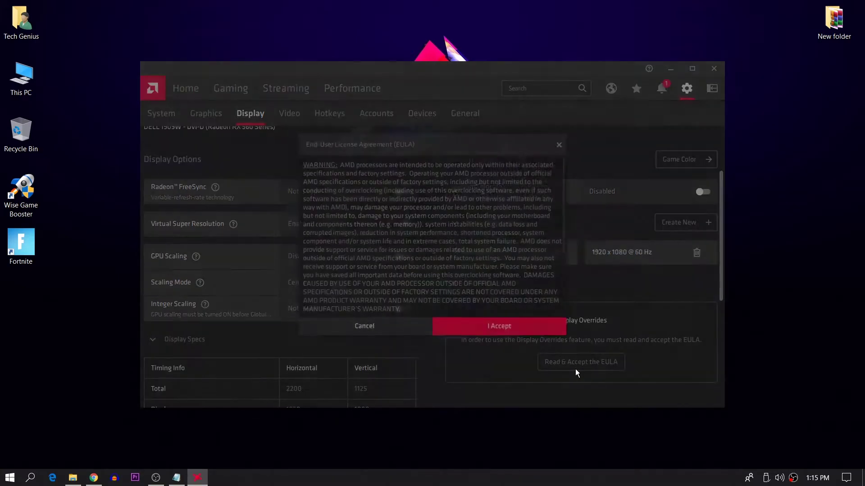
click(521, 324)
scroll(520, 323, down, 5)
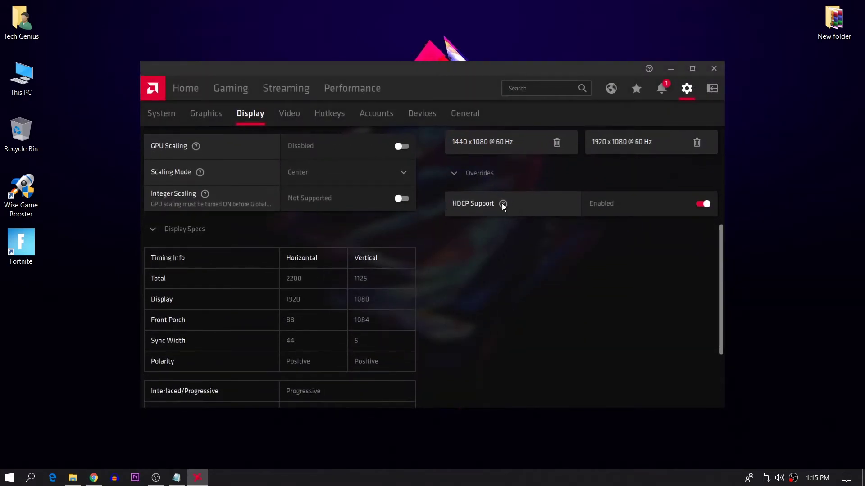
scroll(540, 230, up, 5)
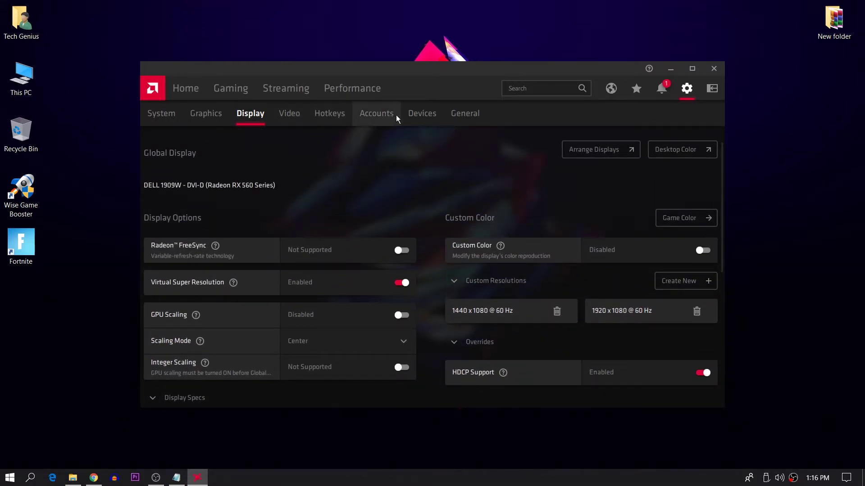
- Open the general settings and find the Recording options
click(458, 116)
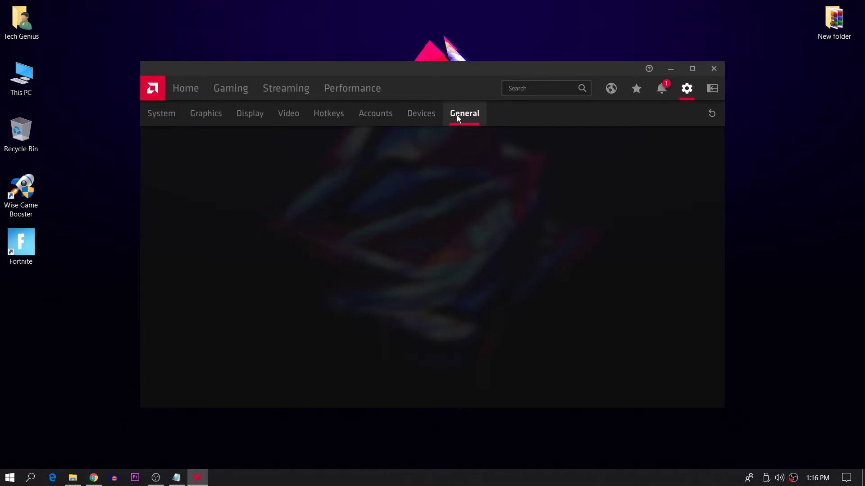
scroll(343, 185, down, 4)
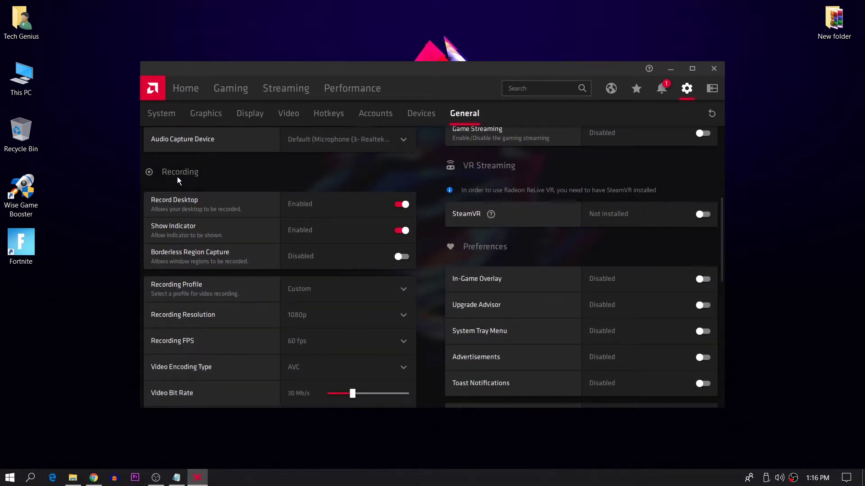
scroll(174, 179, down, 1)
- Turn Record Desktop and Show Indicator off and switch both back on
click(399, 148)
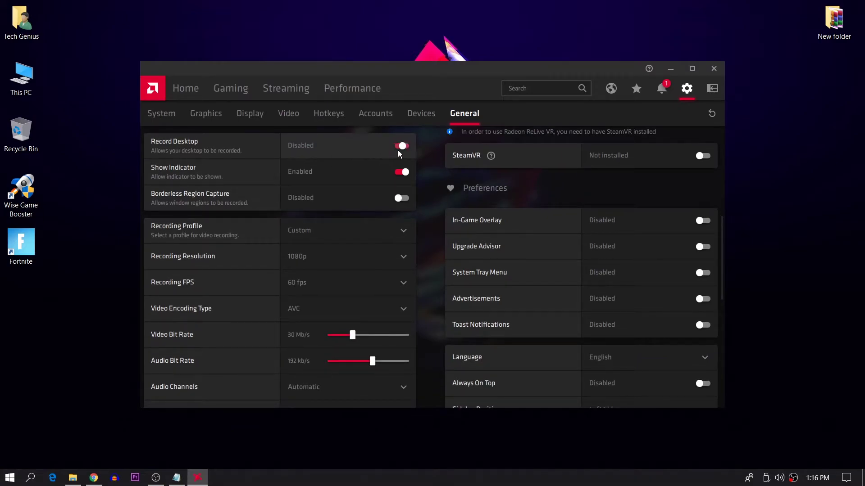
click(400, 170)
click(396, 147)
click(402, 172)
- Review the Live Streaming, Media, Performance and Game Streaming options in the general settings
scroll(355, 227, down, 6)
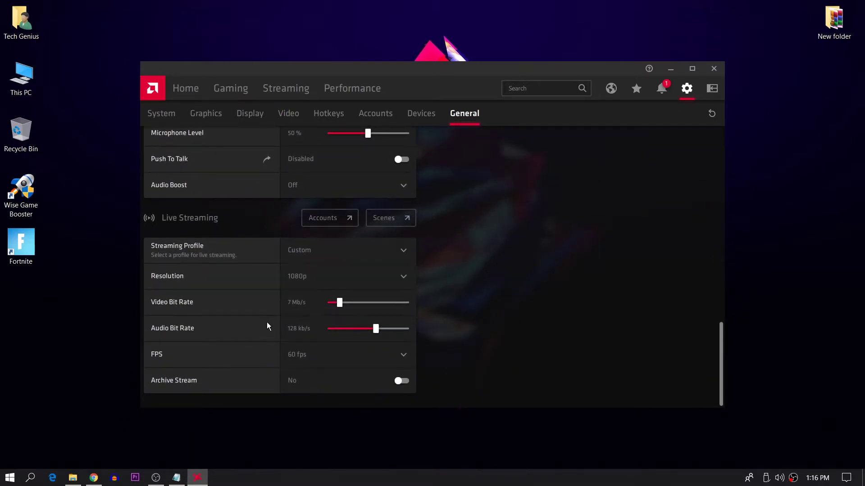
scroll(451, 293, up, 5)
scroll(473, 281, up, 4)
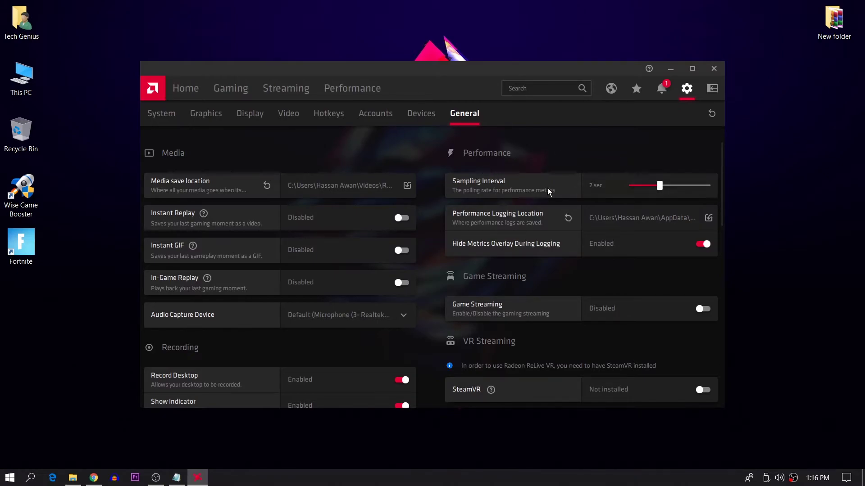
scroll(496, 188, down, 1)
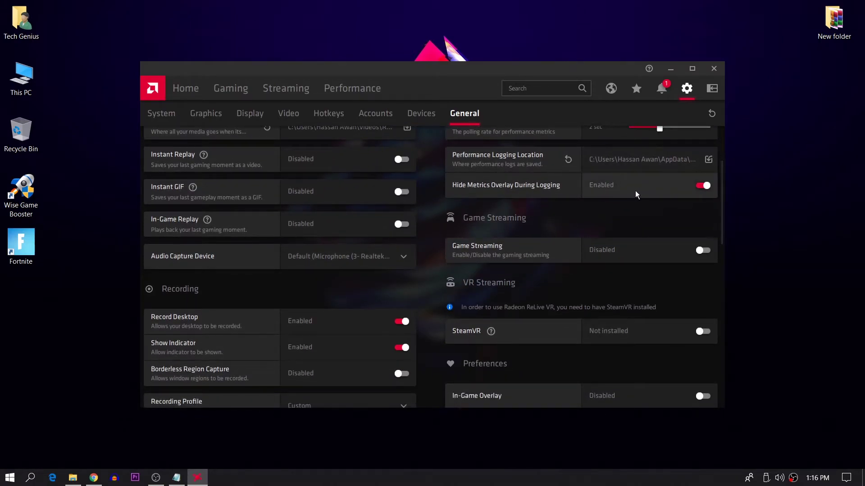
scroll(532, 225, down, 1)
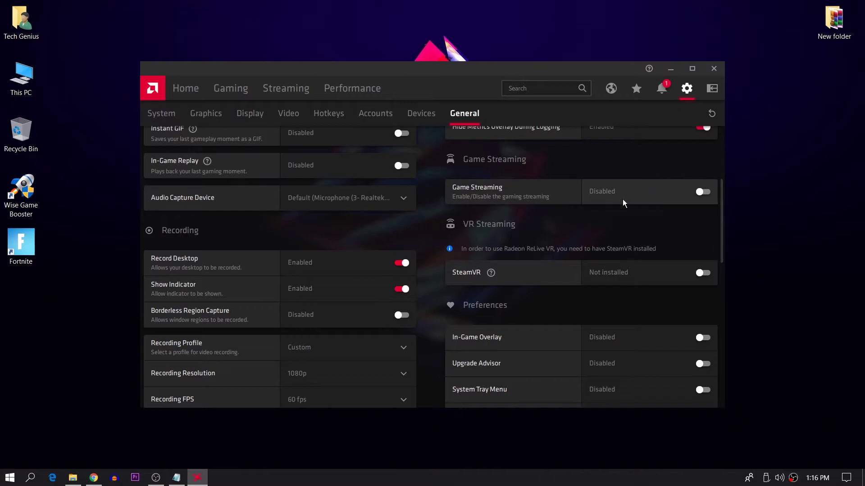
- Review the VR Streaming and Preferences options in the general settings, from In-Game Overlay through Animation & Effects
scroll(547, 265, down, 1)
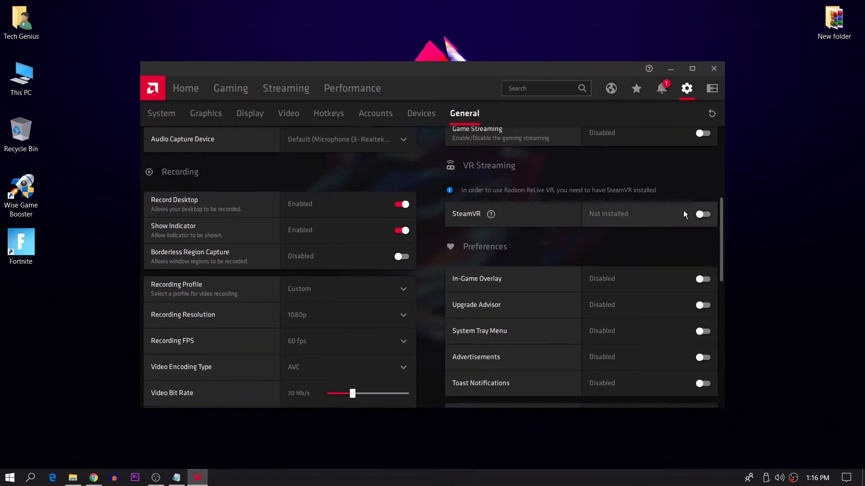
scroll(585, 211, down, 1)
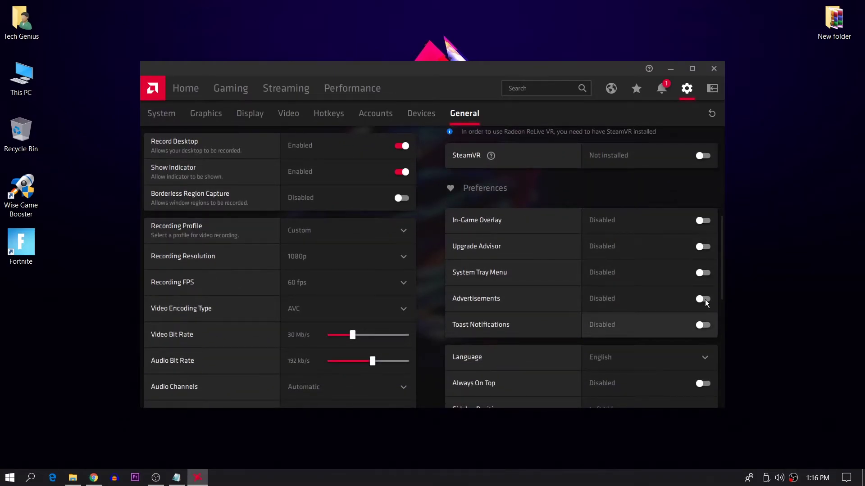
click(703, 220)
scroll(698, 270, down, 4)
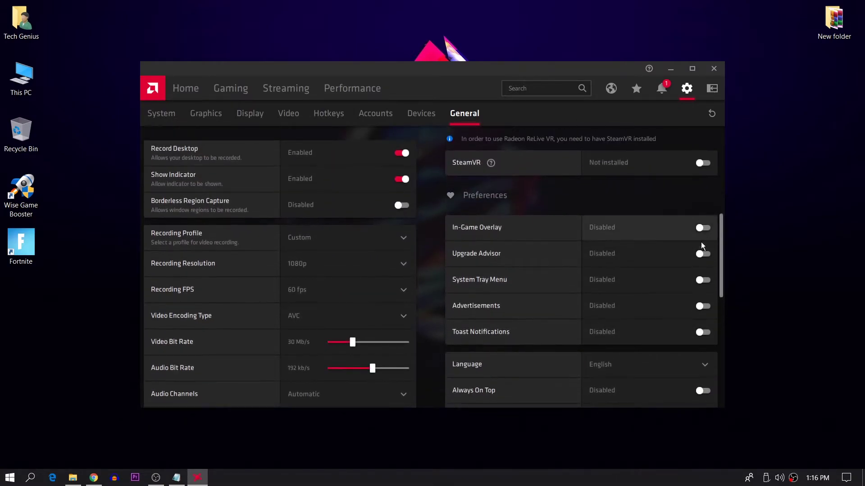
scroll(675, 263, down, 2)
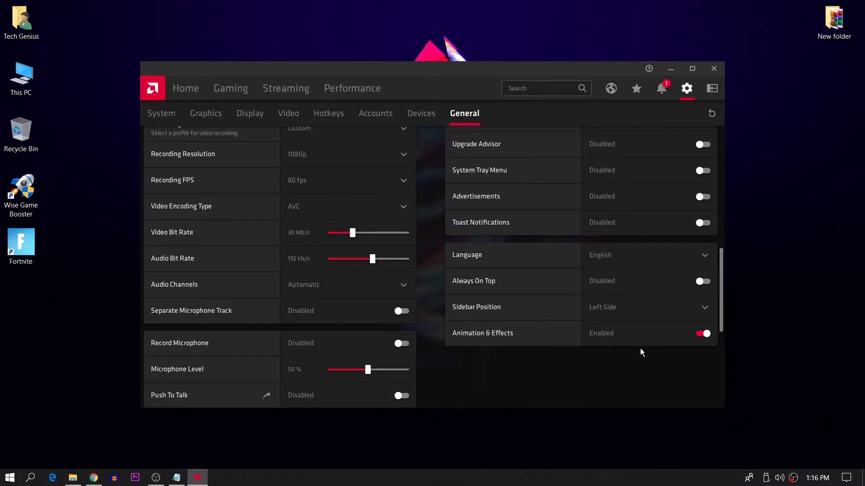
scroll(563, 230, up, 4)
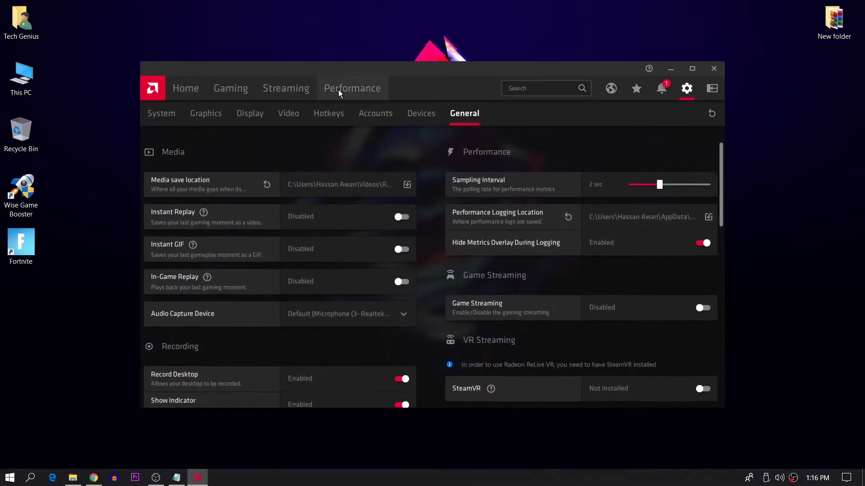
- Open the GPU performance tuning settings and check the Global Tuning profile list
click(367, 93)
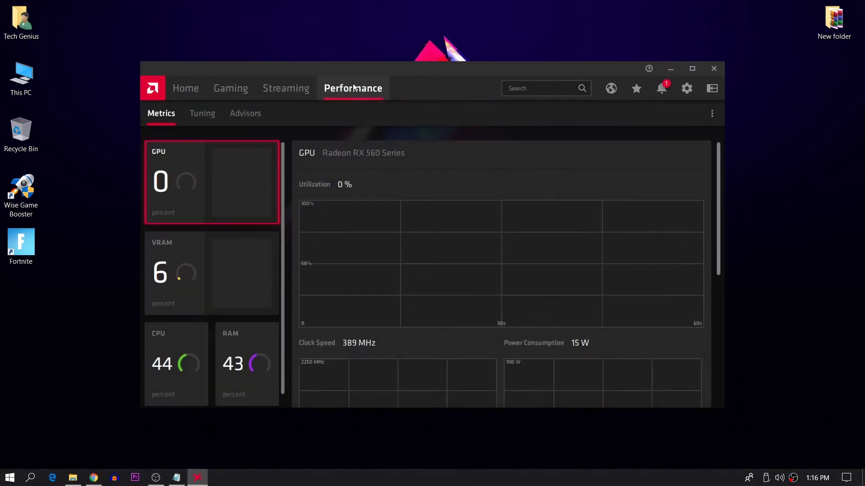
click(189, 118)
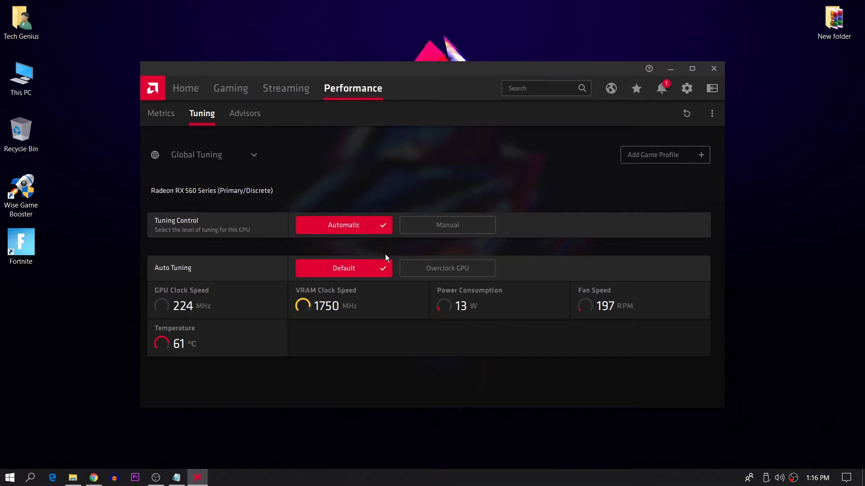
click(234, 155)
click(220, 156)
- Start adding a game tuning profile, enter "add your game here" as the game search, and cancel the profile
click(660, 155)
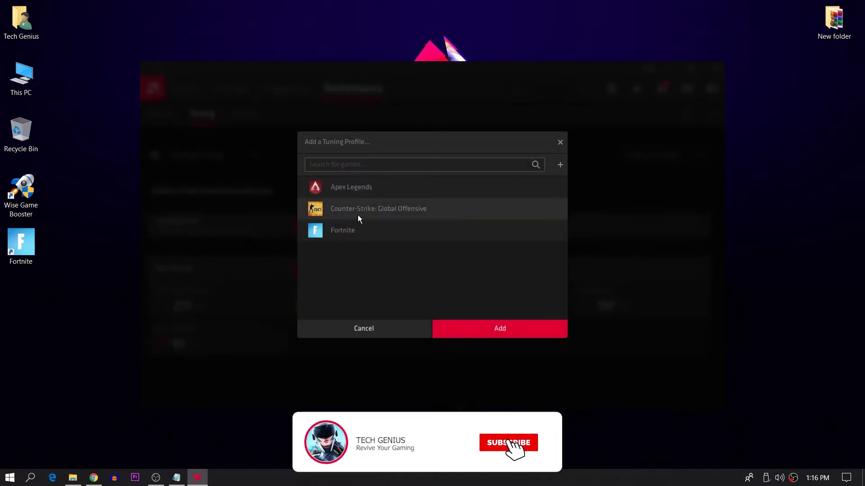
click(417, 170)
text(add your game here)
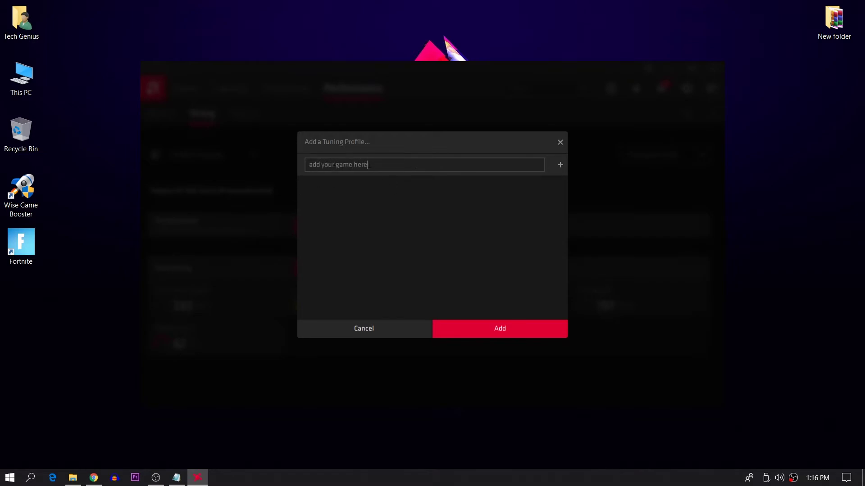
click(403, 332)
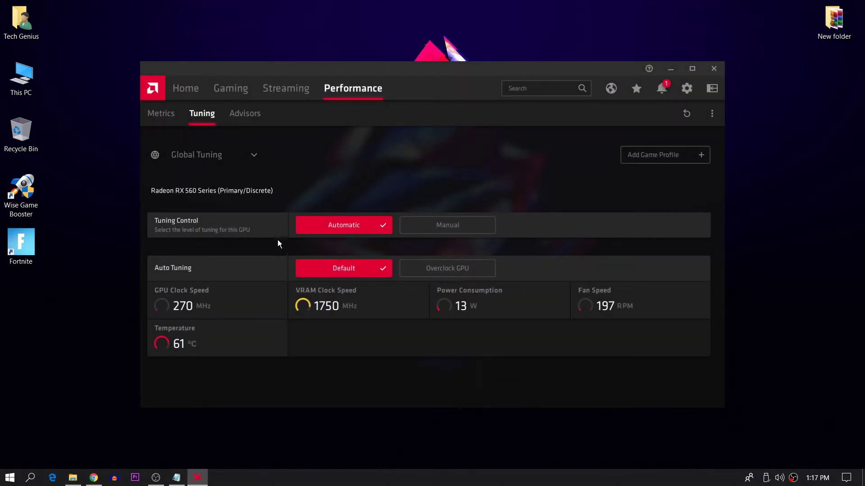
- Select Overclock GPU for auto tuning, dismiss the warning without proceeding, and close the Radeon settings
click(440, 269)
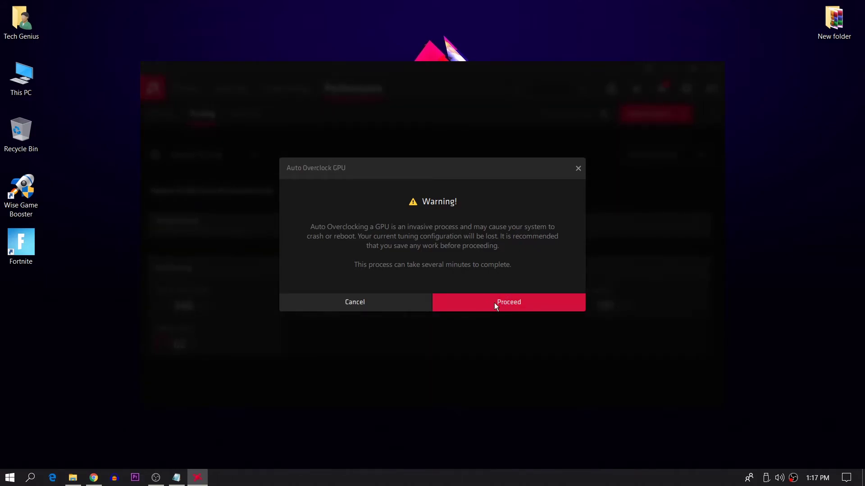
click(578, 170)
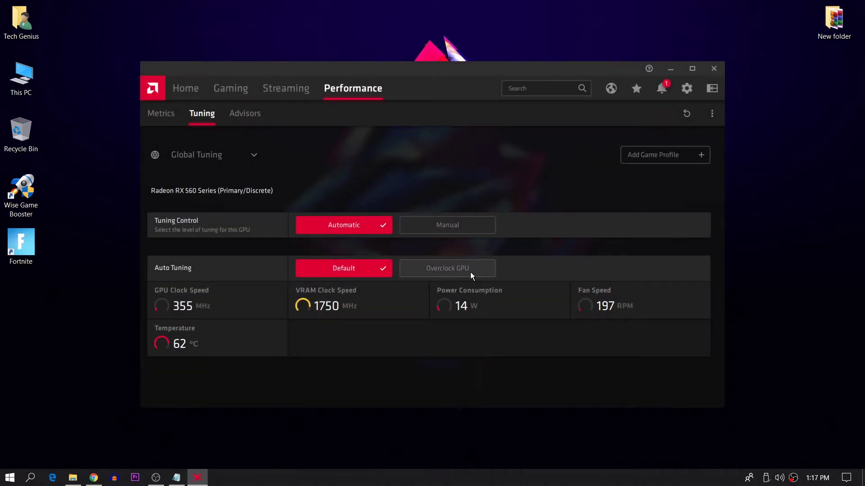
click(721, 71)
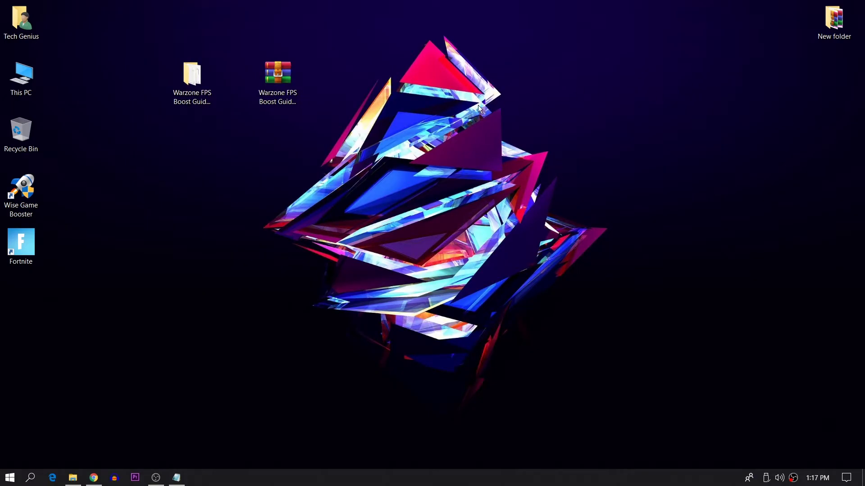
- Open the Warzone FPS Boost Guide folder on the desktop and its WARZONE INGAME SETTING SCREENSHOTS subfolder
double_click(193, 85)
drag(220, 141, 346, 62)
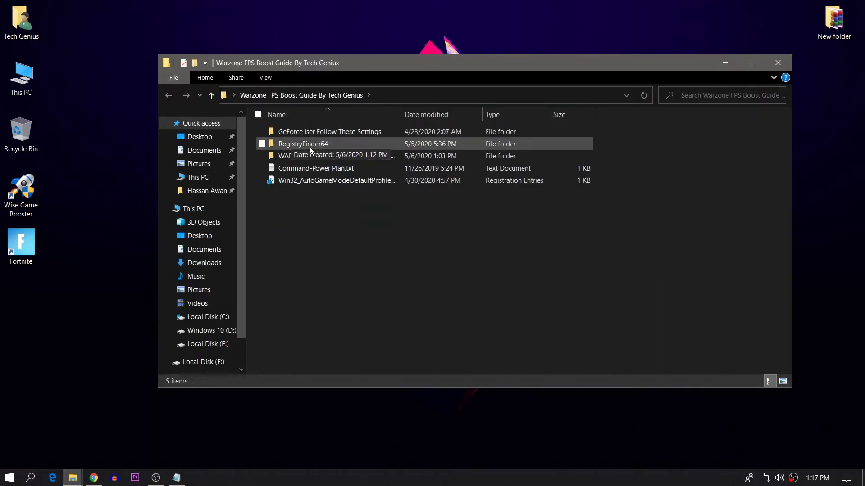
mouse_move(315, 156)
mouse_down()
mouse_move(310, 142)
mouse_move(317, 154)
mouse_up()
double_click(350, 154)
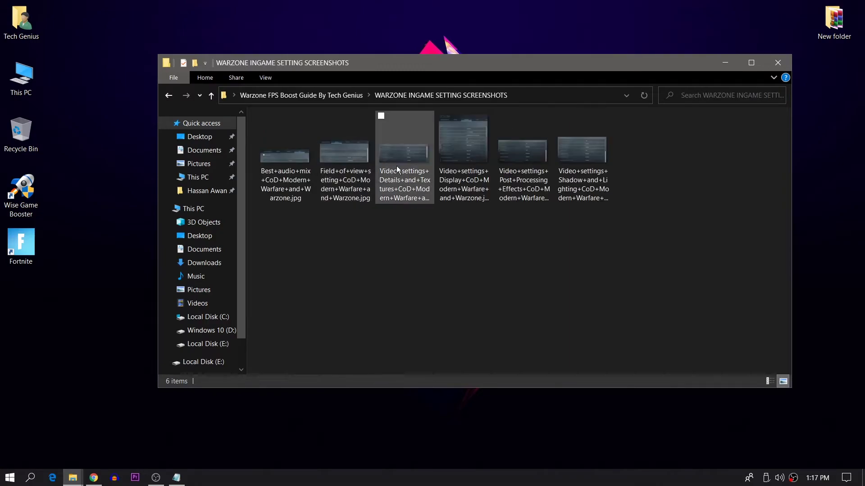
- View the in-game setting screenshots from Shadow and Lighting back to Best audio mix, and close the photo viewer
double_click(602, 159)
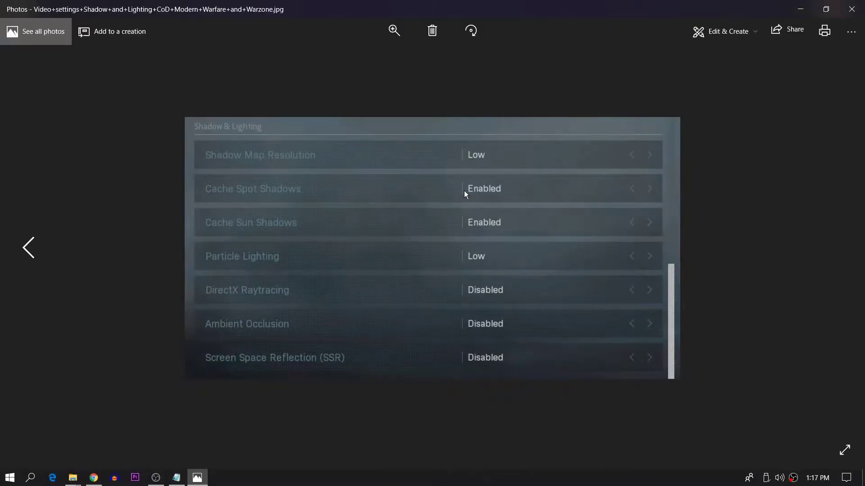
click(28, 245)
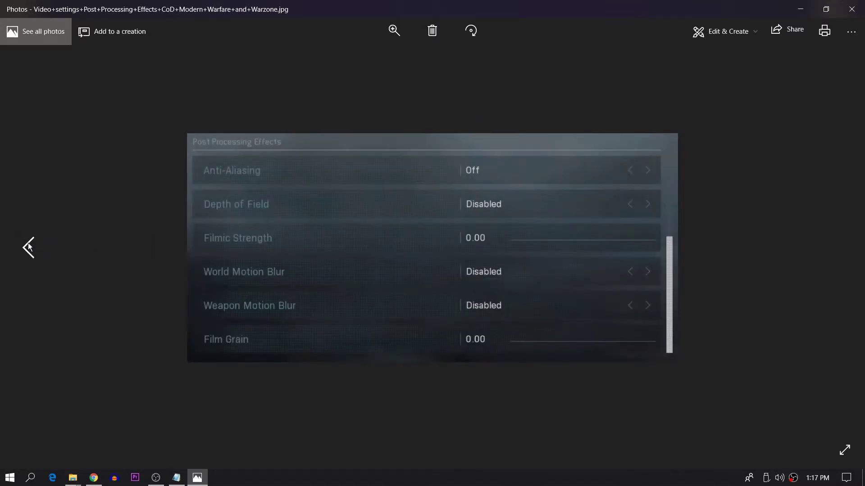
click(28, 246)
click(28, 246)
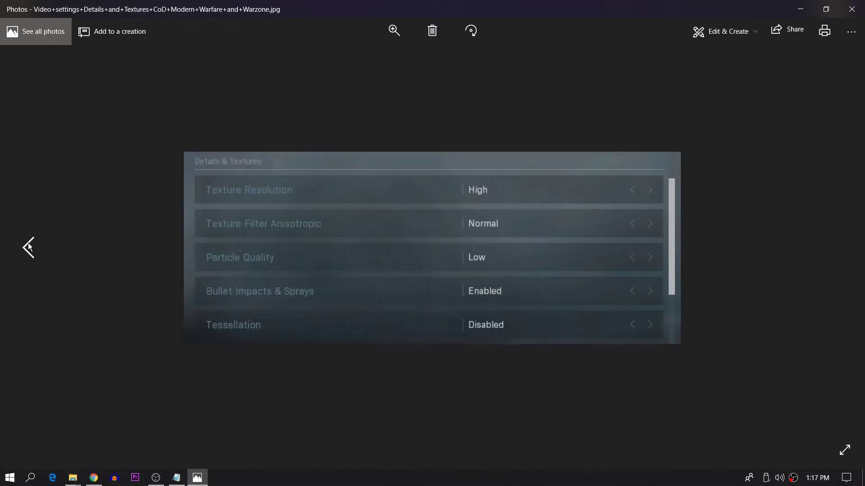
click(28, 246)
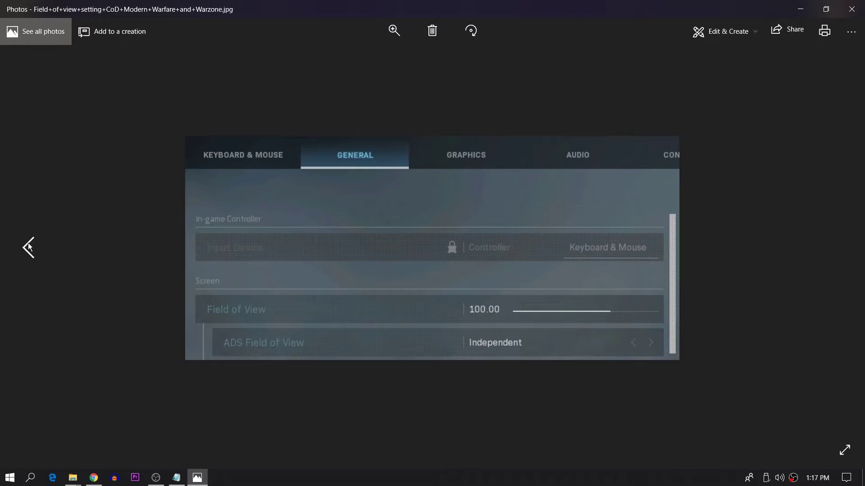
click(28, 246)
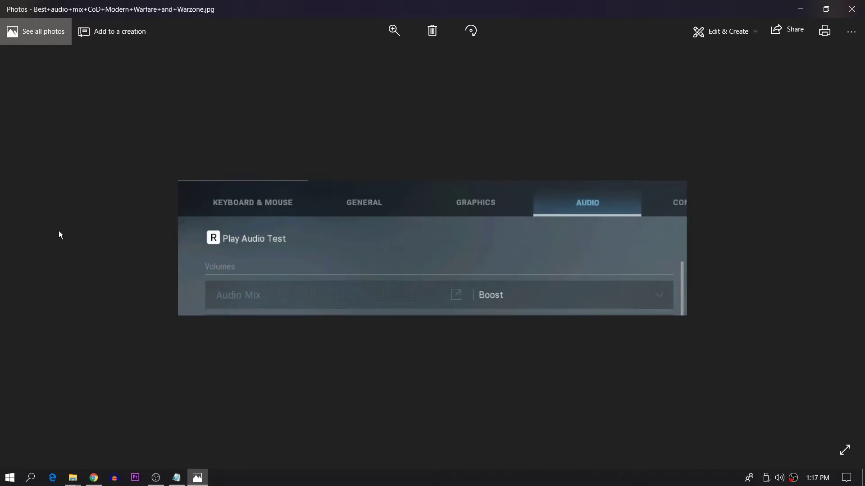
click(851, 9)
- Return to the boost guide folder, open RegistryFinder64 and run RegistryFinder.exe as administrator
key(BackSpace)
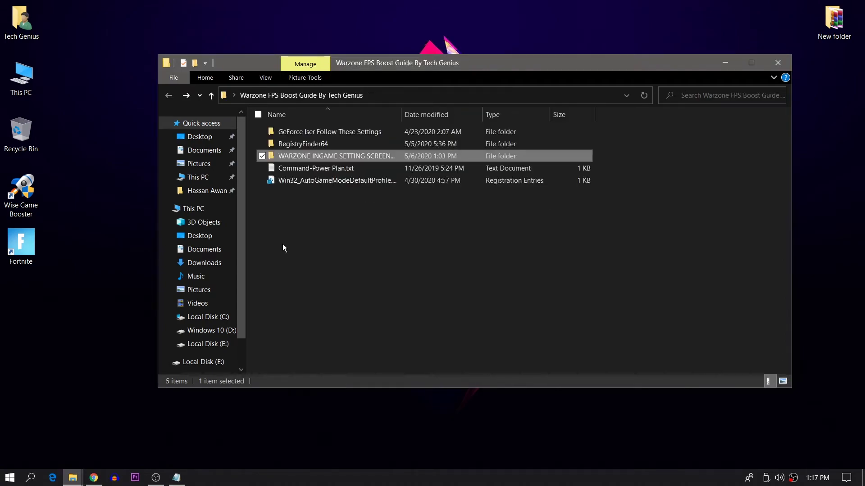
click(319, 144)
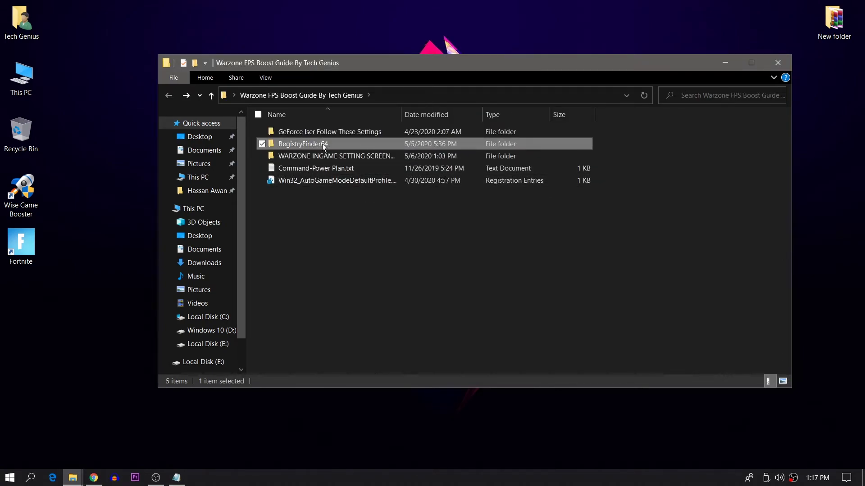
double_click(318, 145)
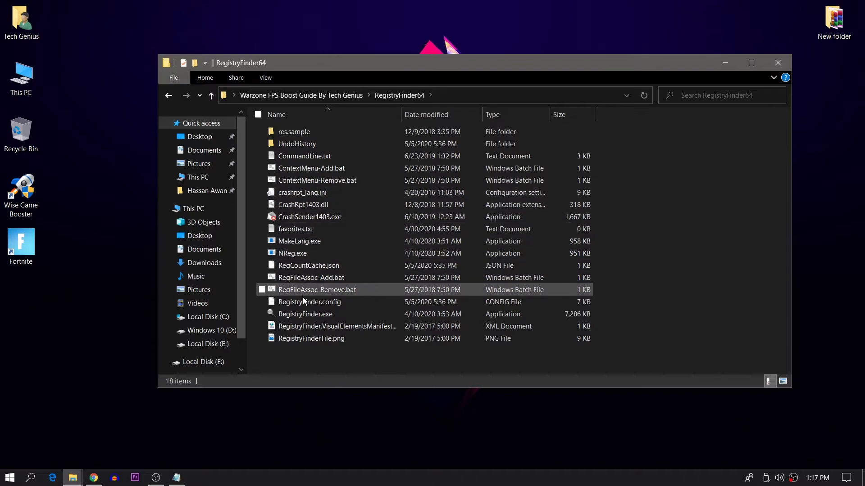
click(299, 314)
right_click(298, 314)
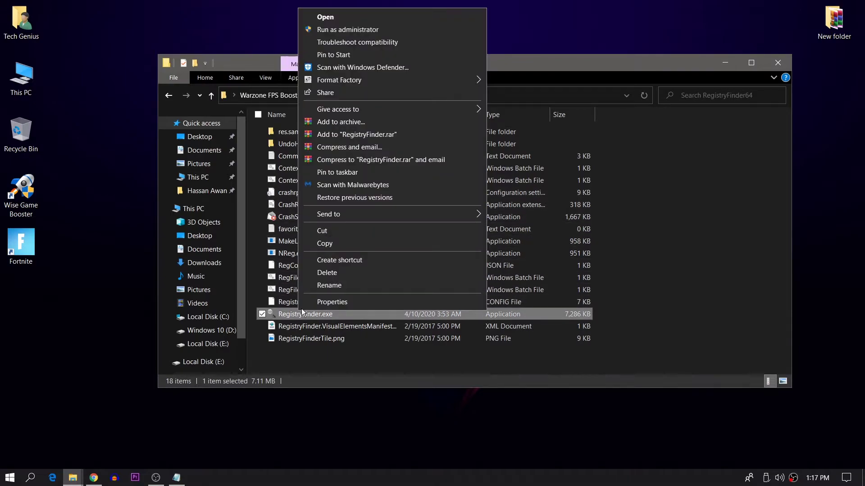
click(339, 30)
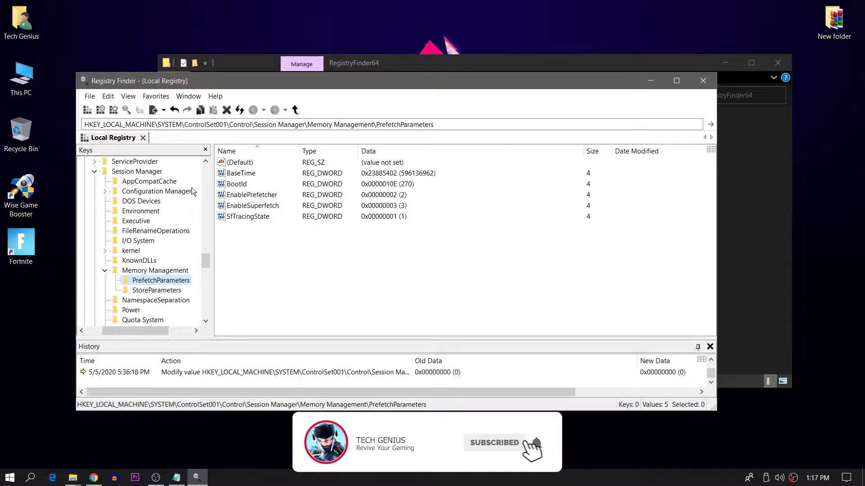
- Search the entire registry for "prefetch" and locate the EnablePrefetcher value in the results
click(126, 110)
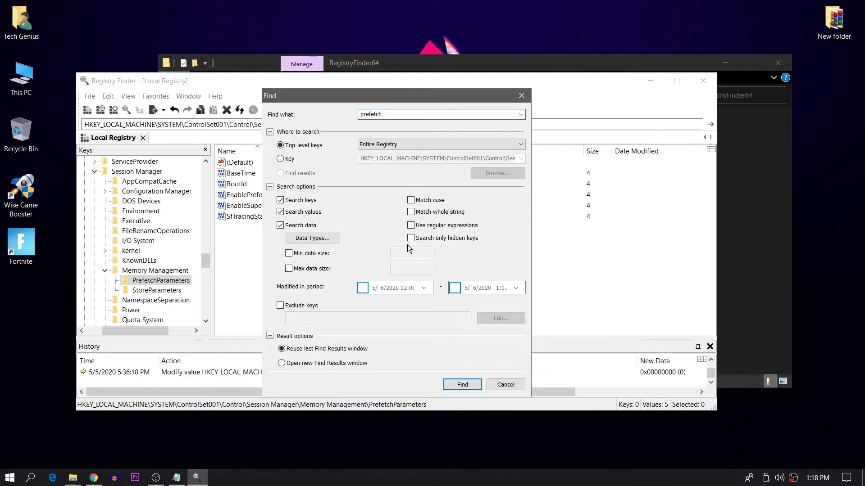
click(459, 384)
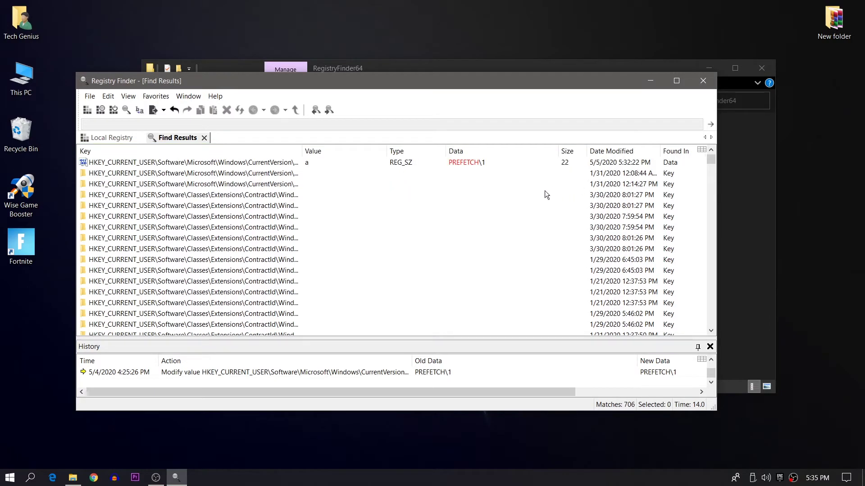
scroll(351, 189, down, 15)
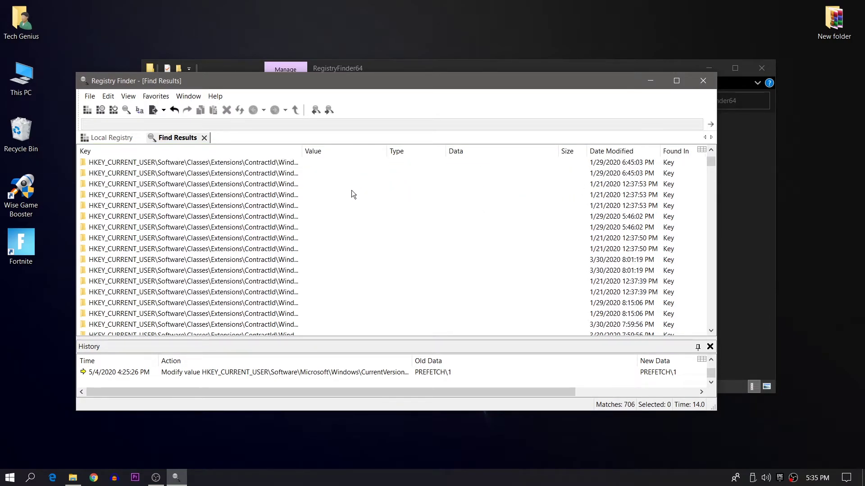
drag(712, 171, 691, 284)
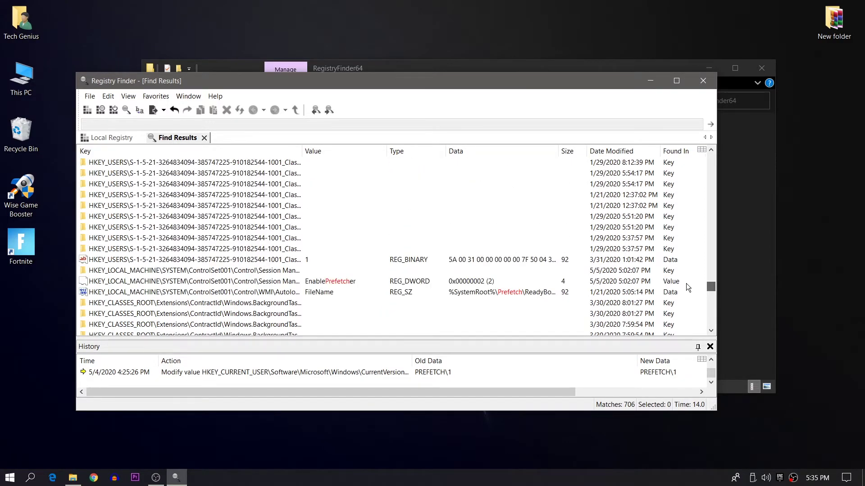
- Open the EnablePrefetcher value for editing from the search results and accept its data as is
click(336, 284)
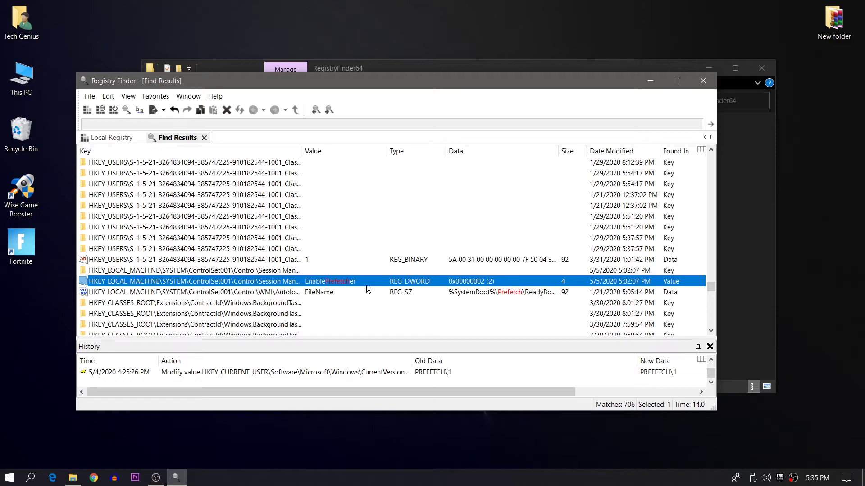
right_click(328, 282)
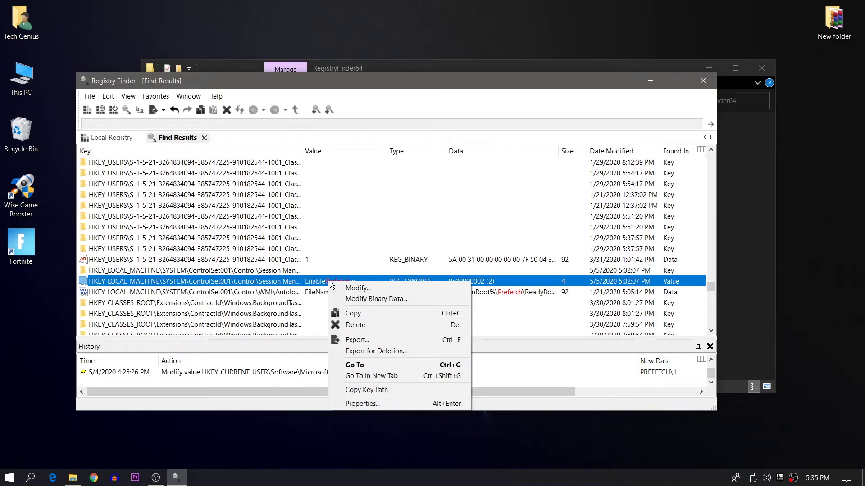
click(352, 285)
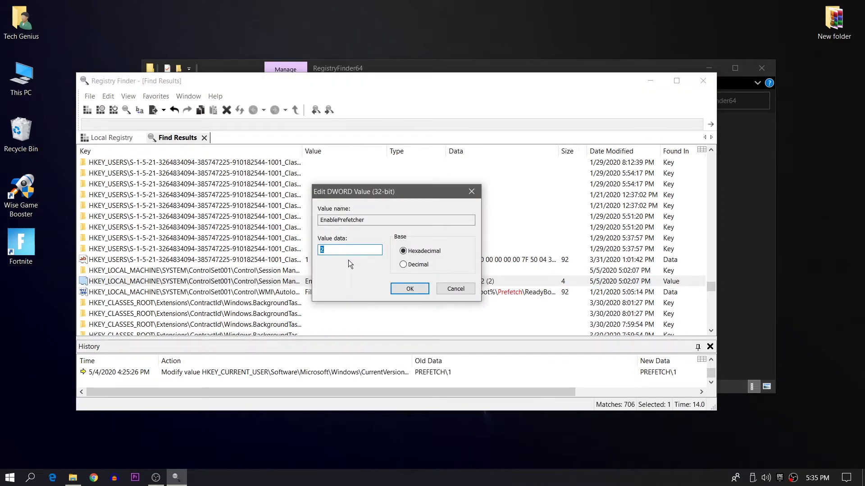
click(409, 289)
- Go to the EnablePrefetcher value in the PrefetchParameters key and set its data to 0
double_click(337, 282)
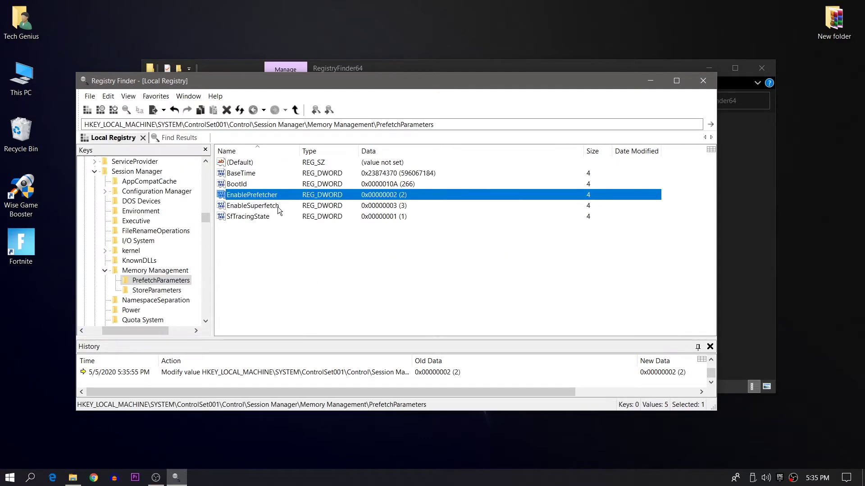
right_click(243, 199)
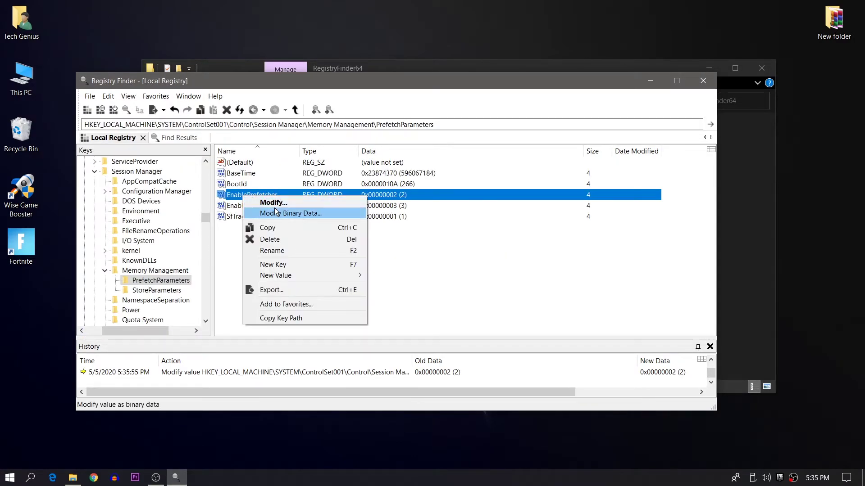
click(273, 204)
click(340, 250)
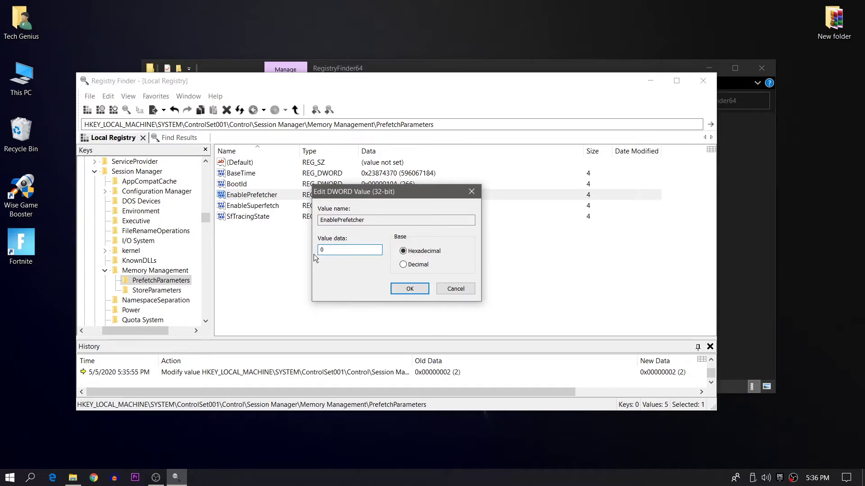
click(409, 289)
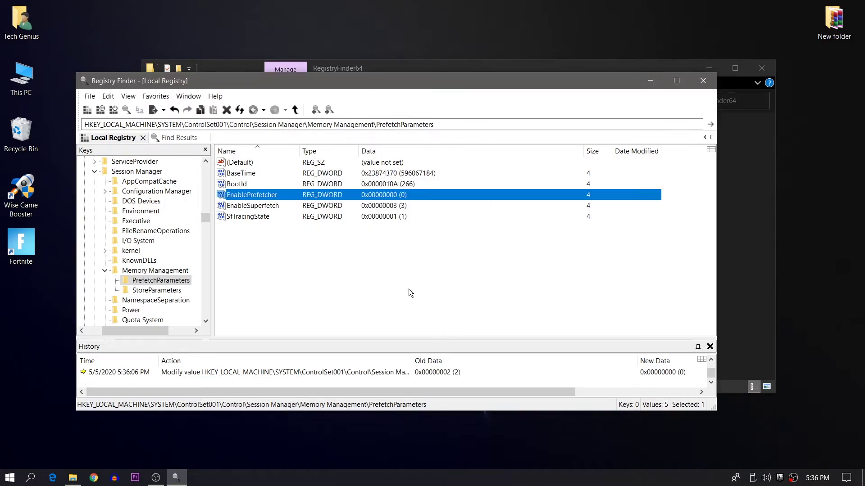
- Set the data of the EnableSuperfetch value in the PrefetchParameters key to 0
right_click(263, 210)
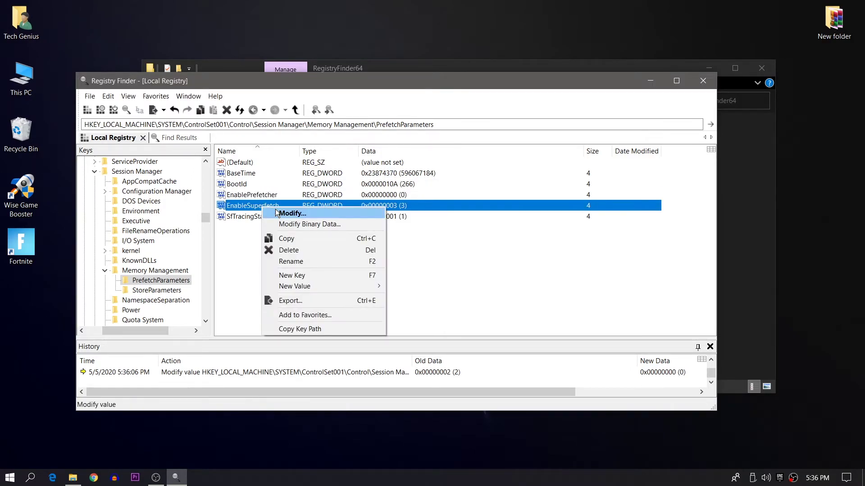
click(283, 212)
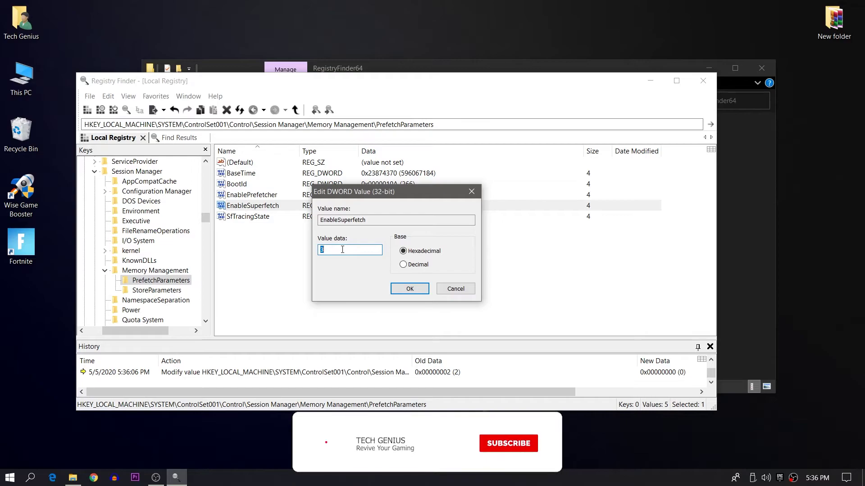
text(0)
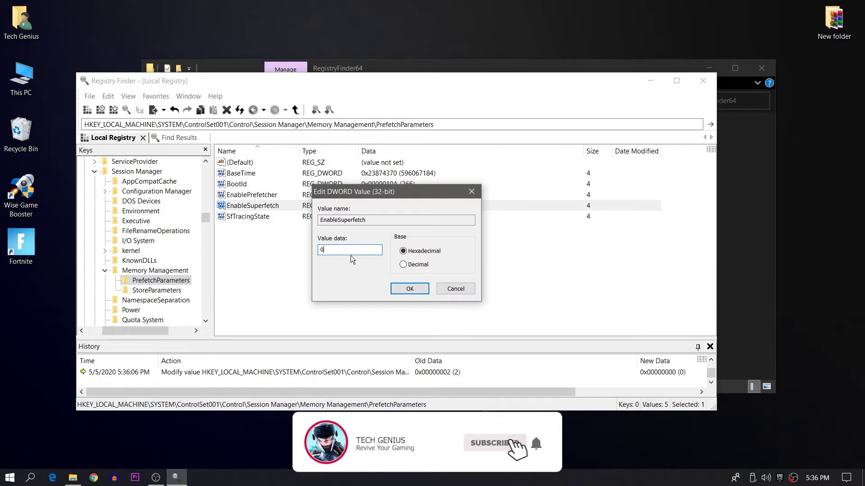
click(414, 289)
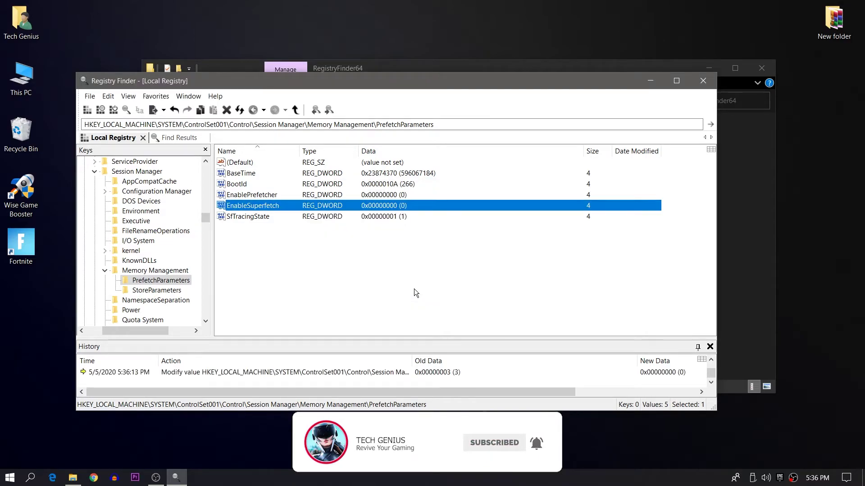
- Recheck the EnablePrefetcher value, accept its data as is, and close Registry Finder
right_click(369, 194)
click(397, 200)
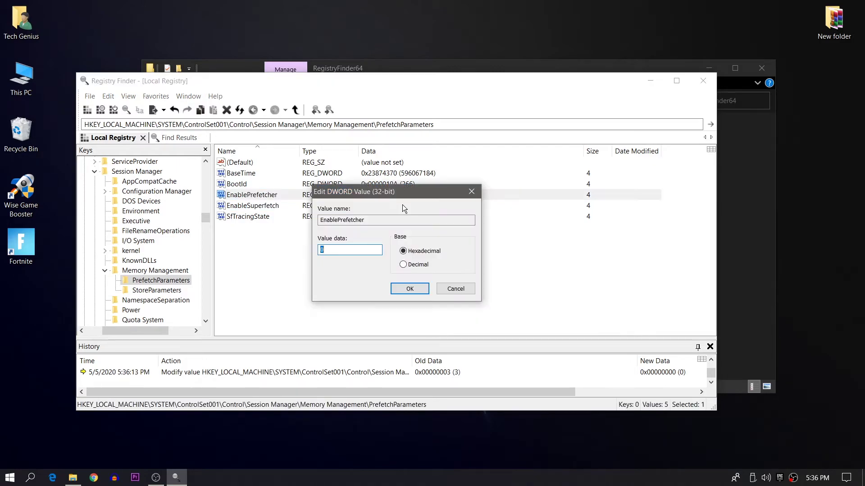
click(406, 289)
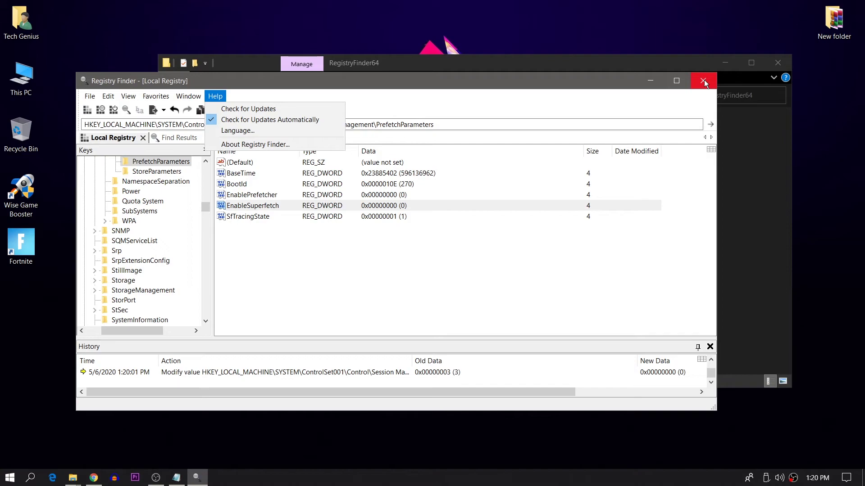
click(704, 80)
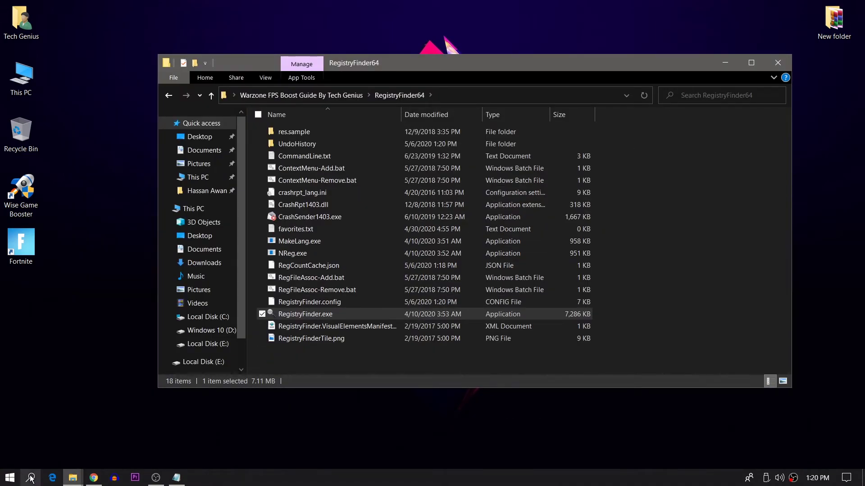
- Open the user's temporary files folder through Windows search with %temp%
click(31, 477)
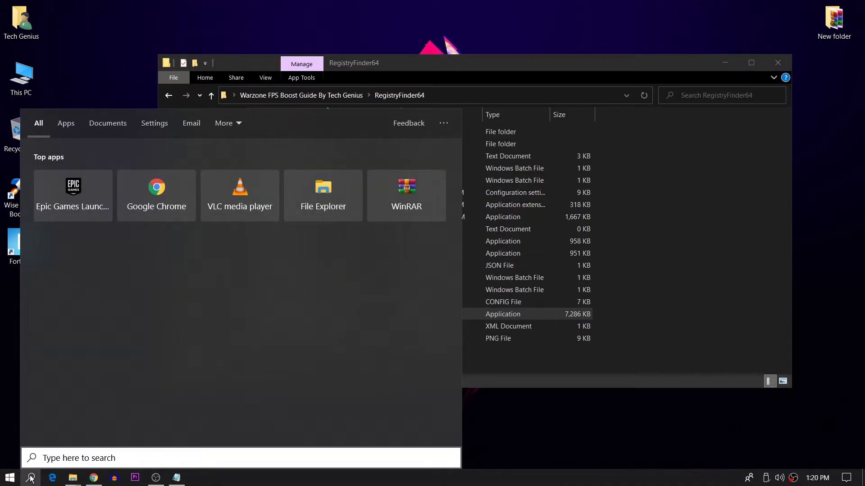
text(%)
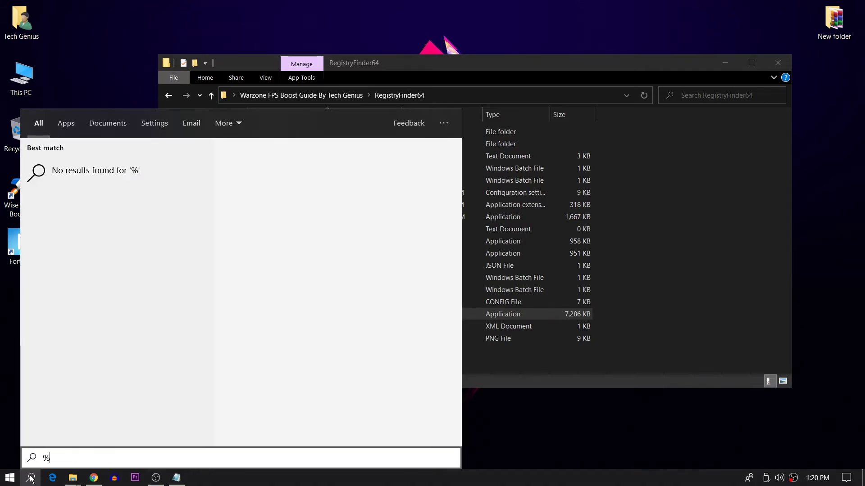
text(temp)
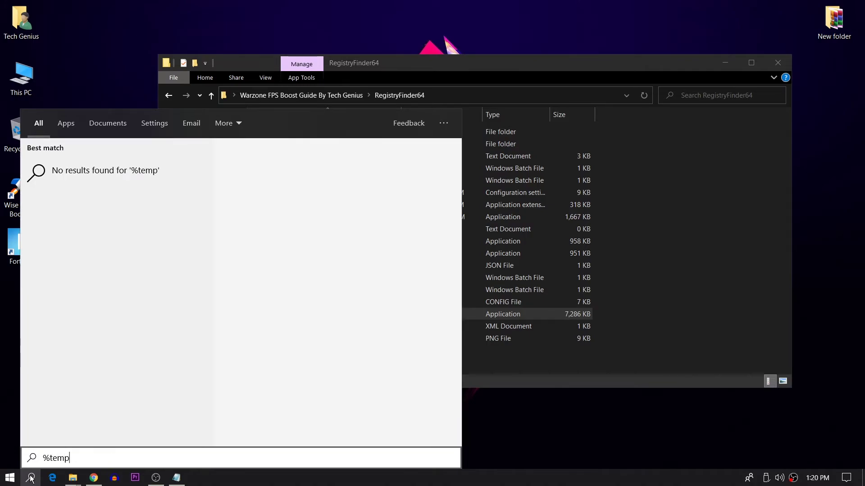
text(%)
key(Return)
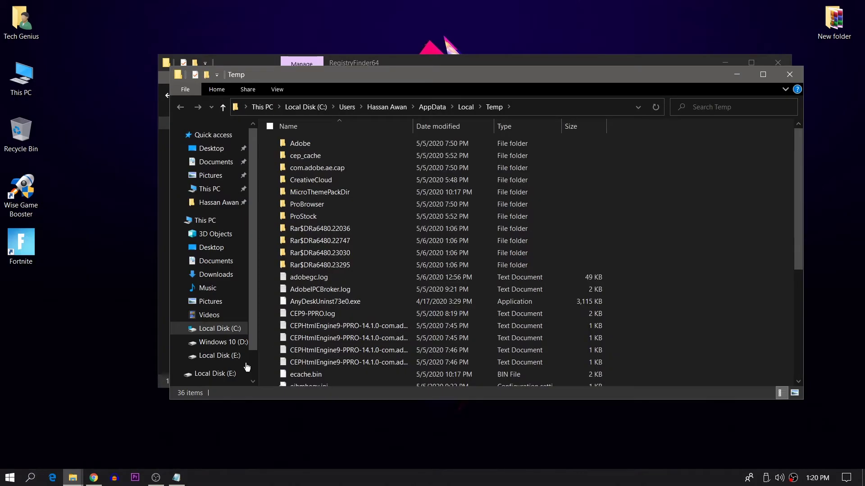
- Delete all files and folders in the Temp folder and close both the Temp and RegistryFinder64 windows
key(ctrl+a)
right_click(306, 280)
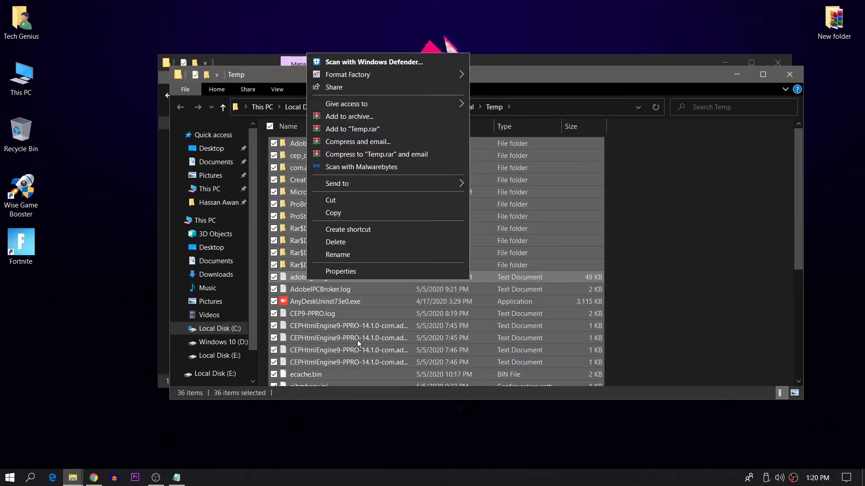
click(369, 243)
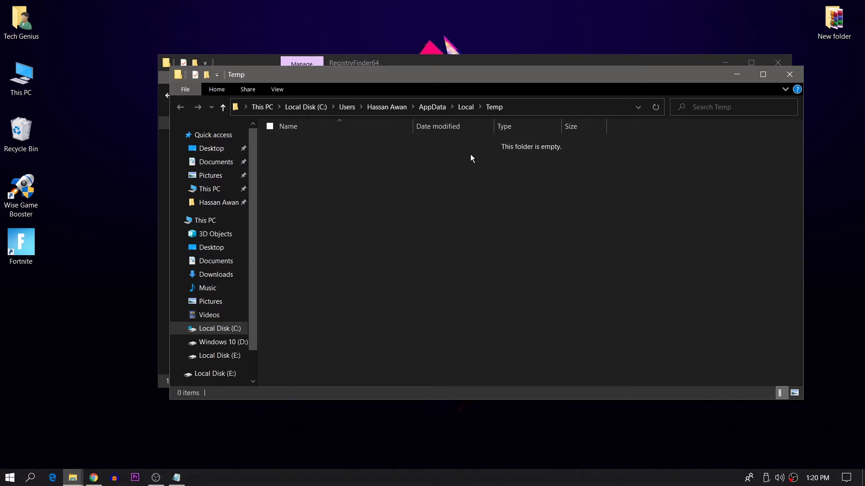
click(790, 75)
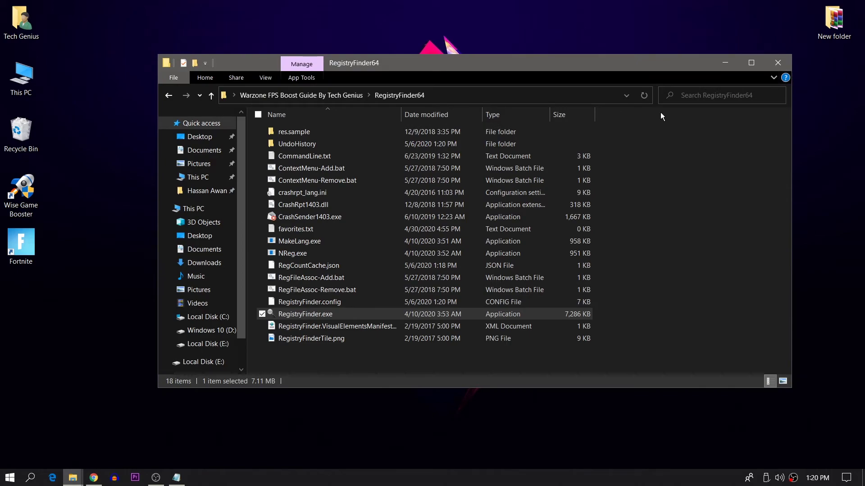
click(778, 66)
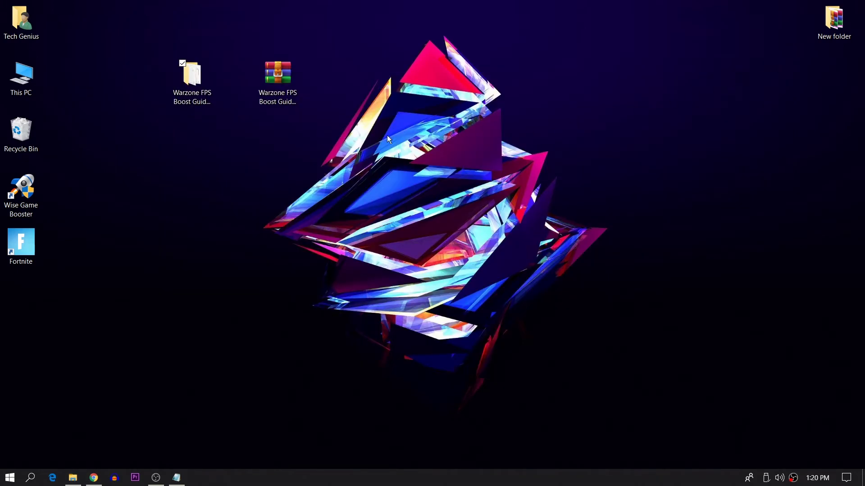
- Close the open text file, run the Win32_AutoGameModeDefaultProfile registry file from the Warzone FPS Boost Guide folder, and close the folder
mouse_move(176, 478)
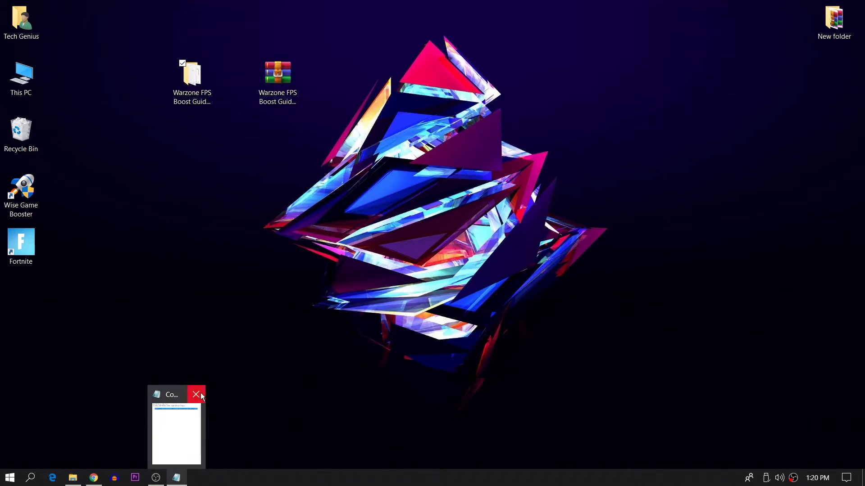
click(195, 394)
click(200, 92)
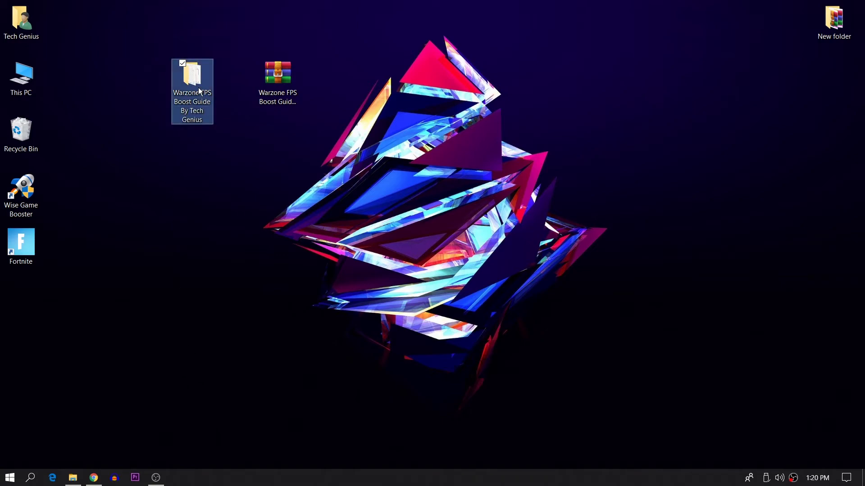
double_click(200, 91)
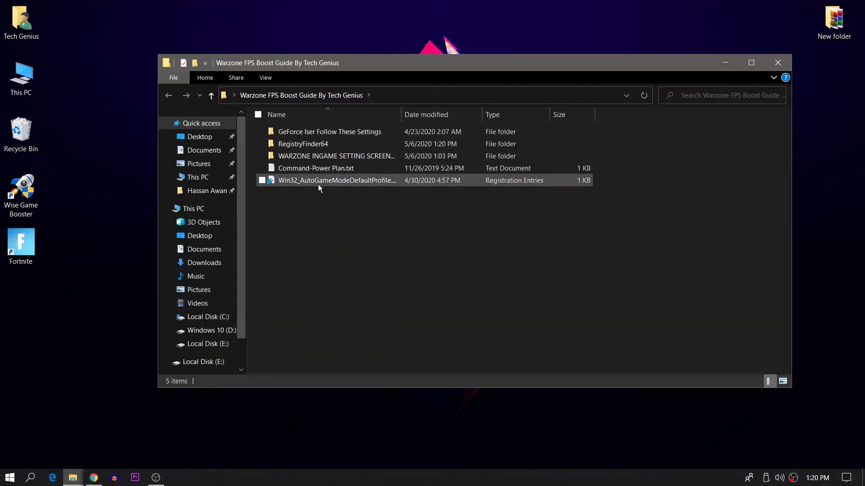
double_click(342, 180)
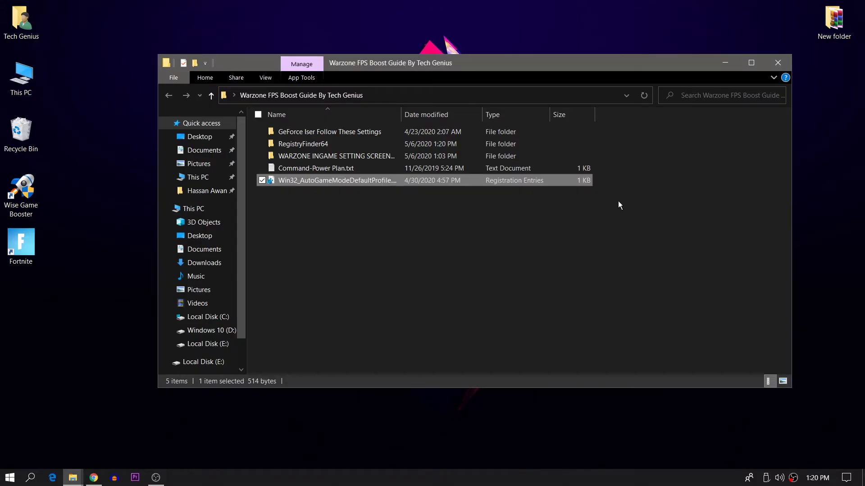
click(775, 65)
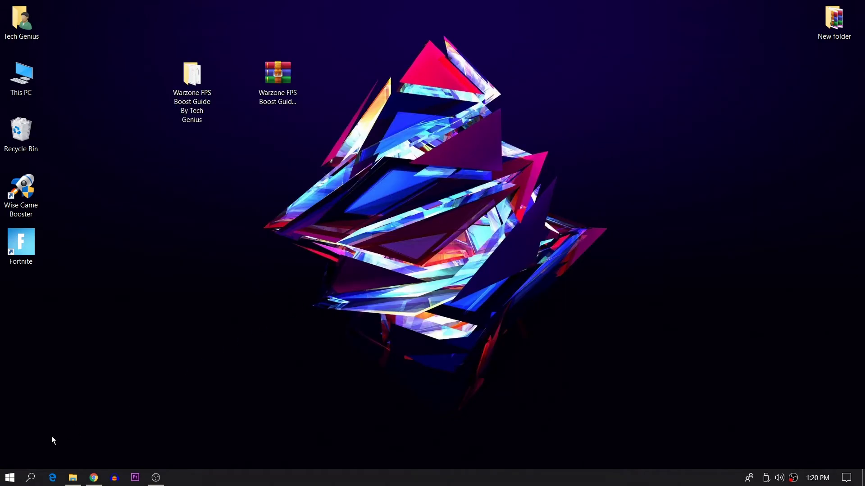
- In Windows Settings, check the Game bar and Game Mode switches under Gaming, and return to the Settings home page
click(10, 477)
click(8, 427)
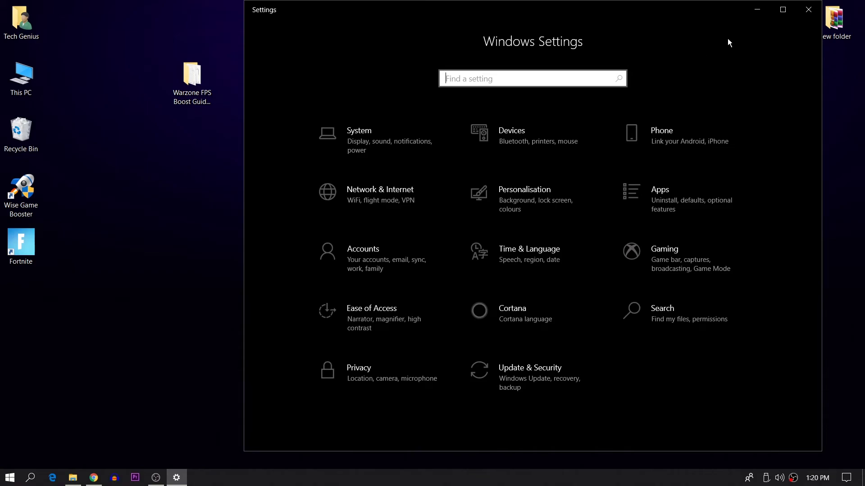
click(782, 10)
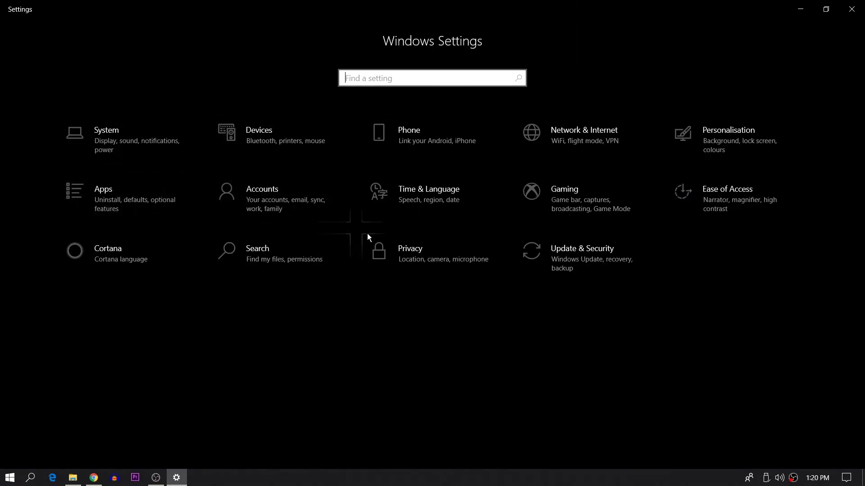
click(560, 206)
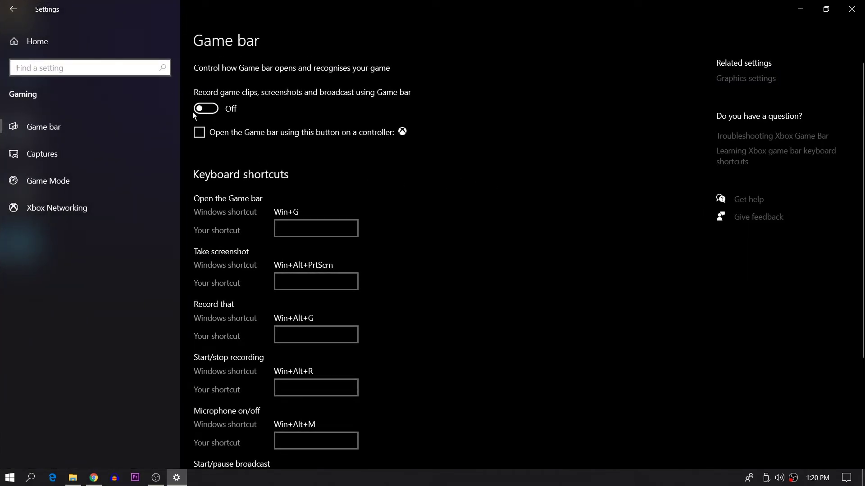
click(57, 184)
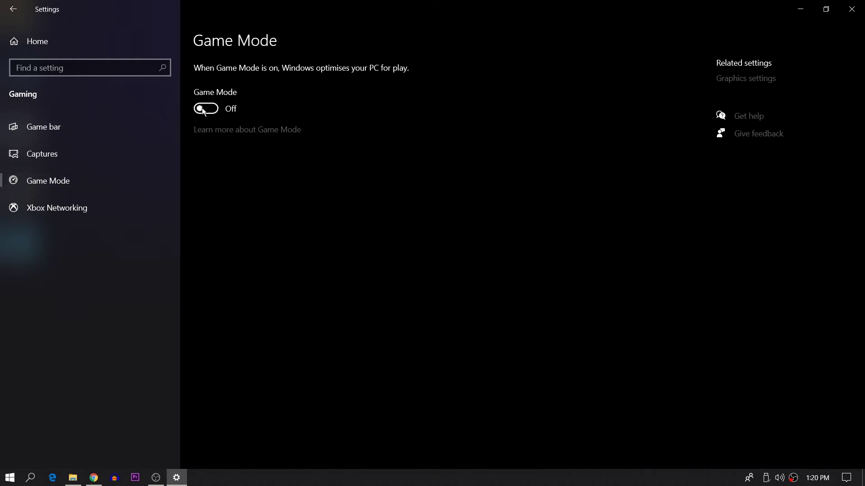
click(24, 40)
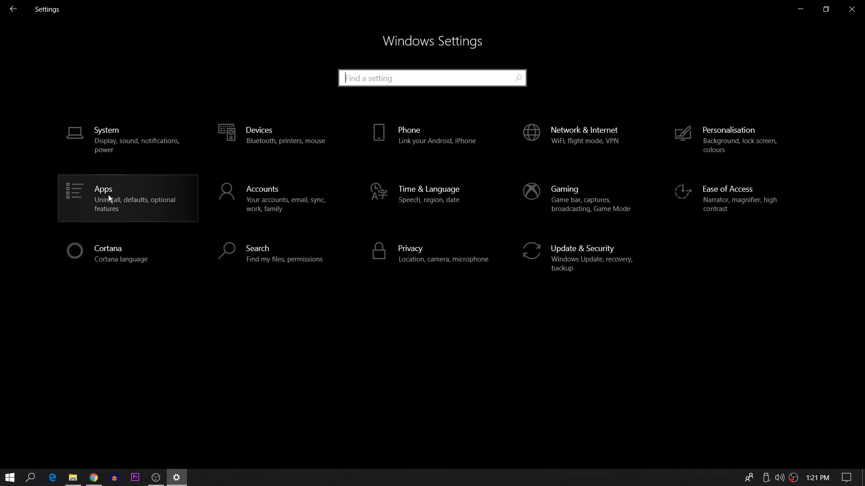
- In the Privacy settings for background apps, make sure letting apps run in the background is off, and close Settings
click(407, 243)
scroll(95, 290, down, 10)
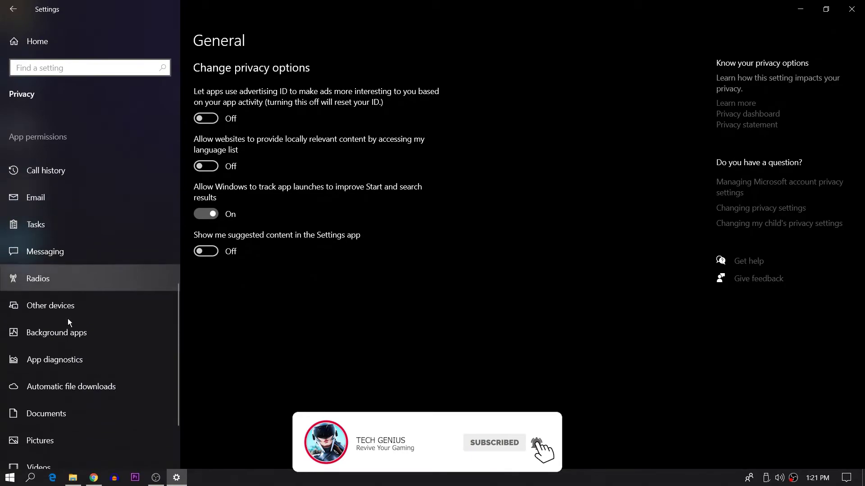
scroll(68, 319, down, 1)
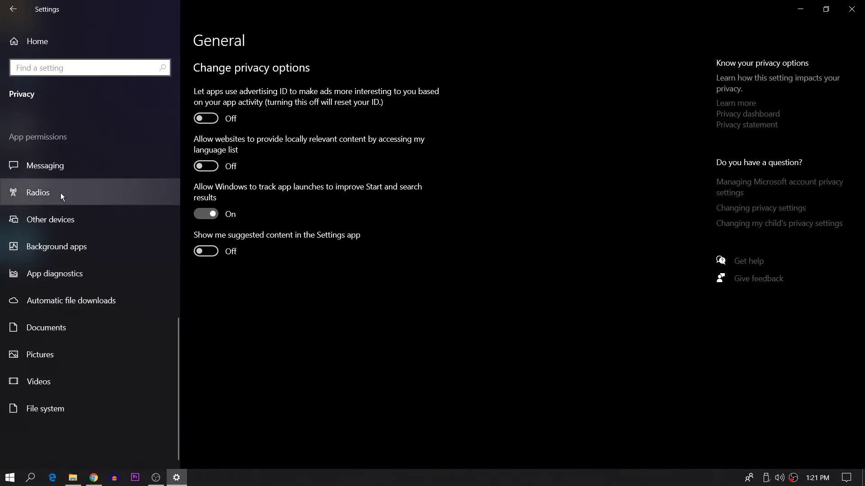
click(53, 246)
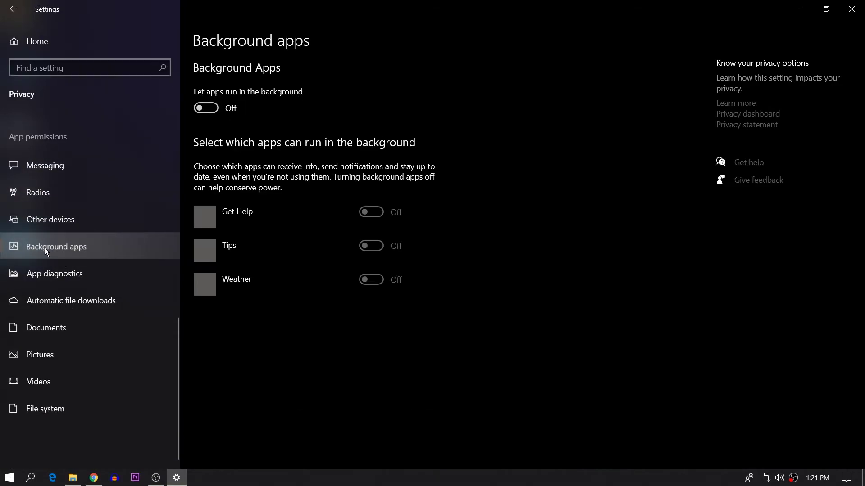
click(209, 108)
click(210, 110)
scroll(291, 174, down, 10)
scroll(311, 305, up, 5)
scroll(314, 314, up, 5)
click(852, 9)
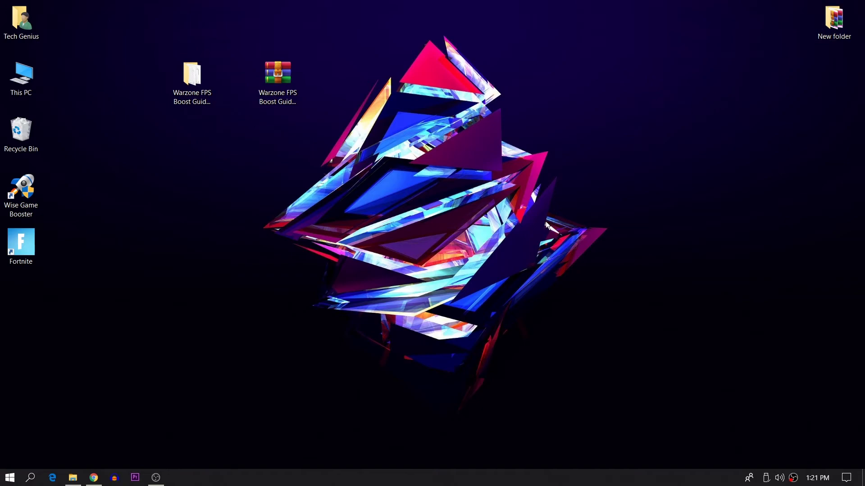
- In Task Manager's list of start-up apps, disable Origin
right_click(343, 478)
click(388, 431)
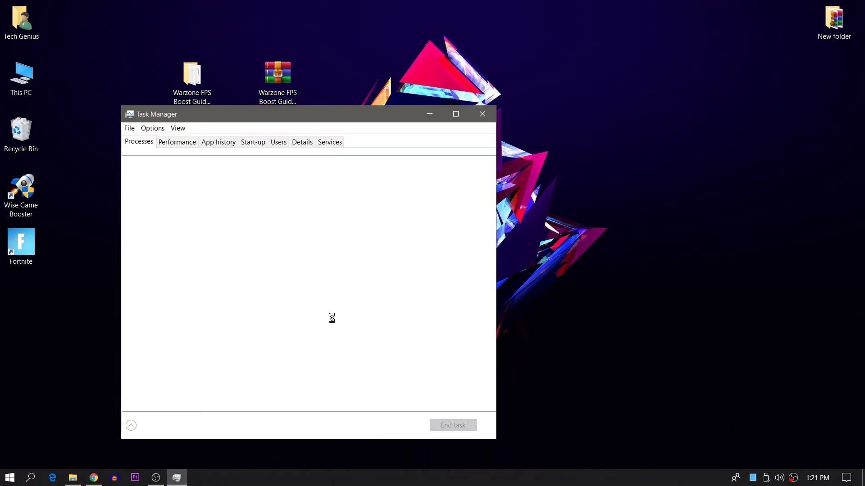
click(258, 142)
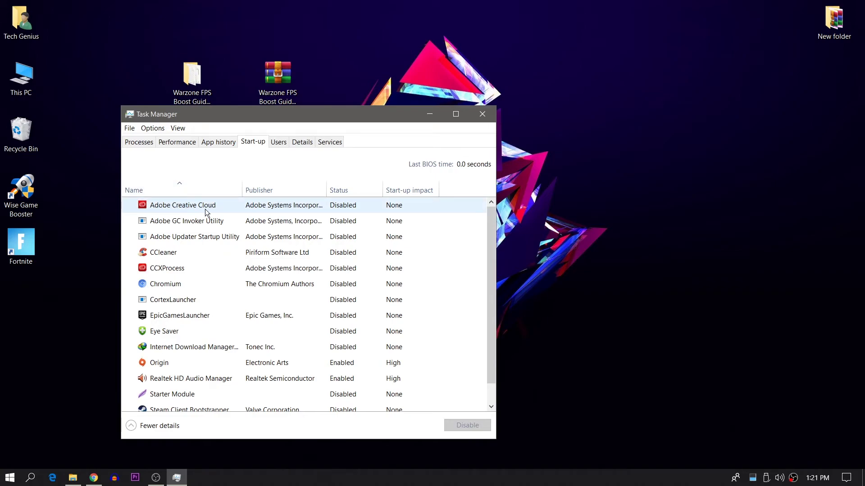
scroll(343, 212, down, 1)
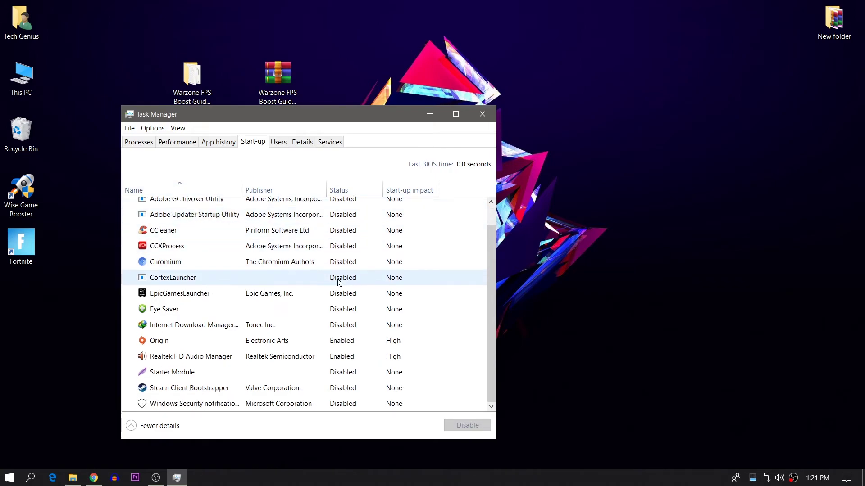
right_click(142, 345)
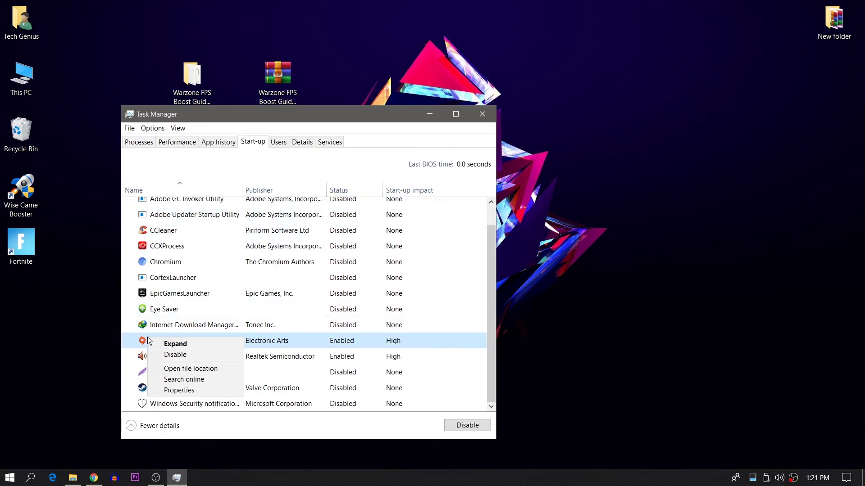
click(176, 355)
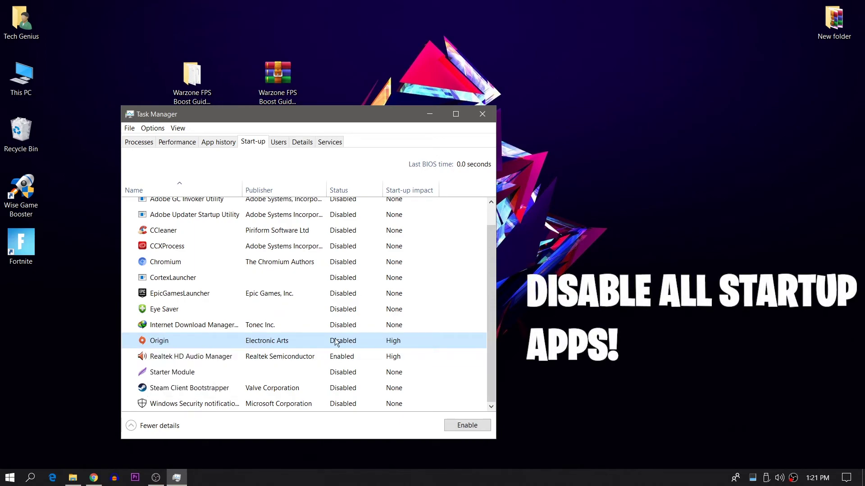
scroll(244, 395, up, 1)
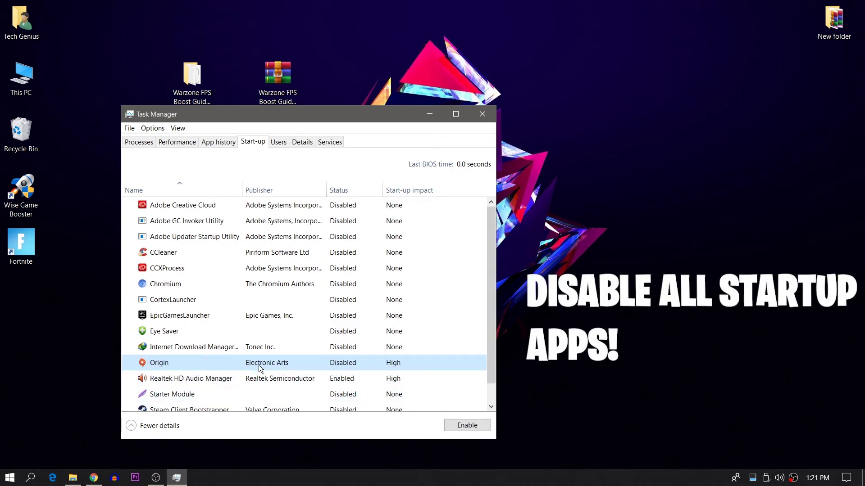
- Open the full Services console from Task Manager and go to the Windows services in the list
click(335, 144)
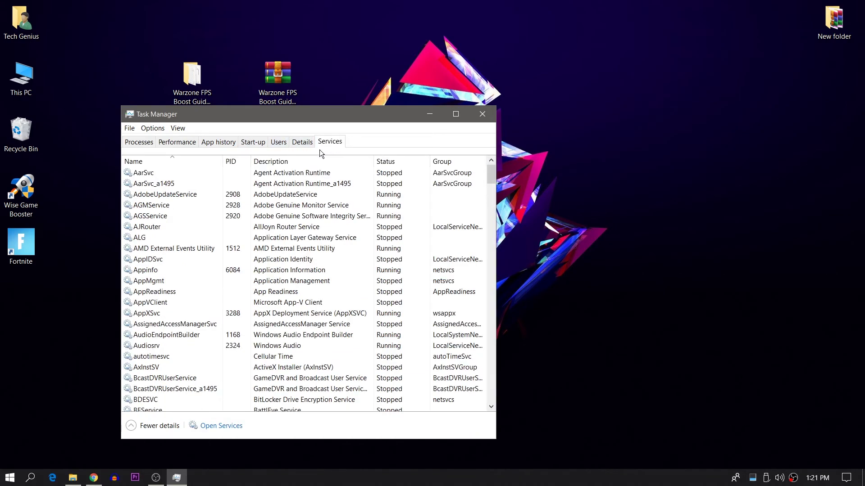
click(226, 427)
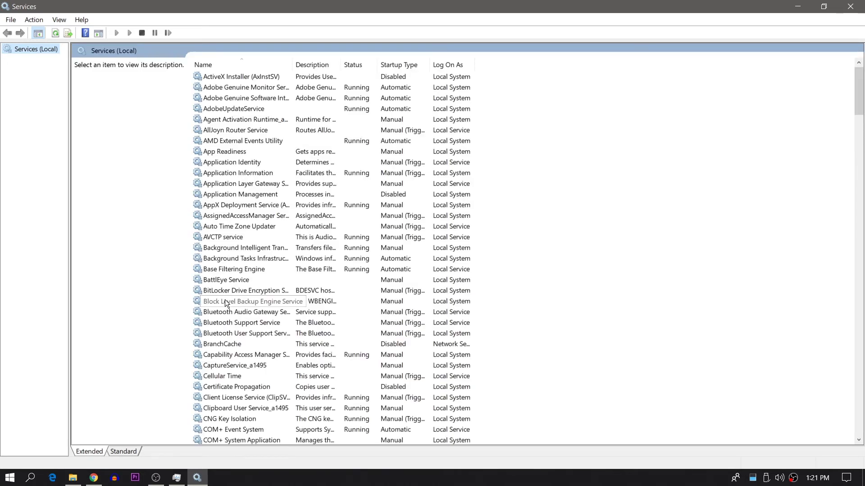
click(243, 242)
key(w)
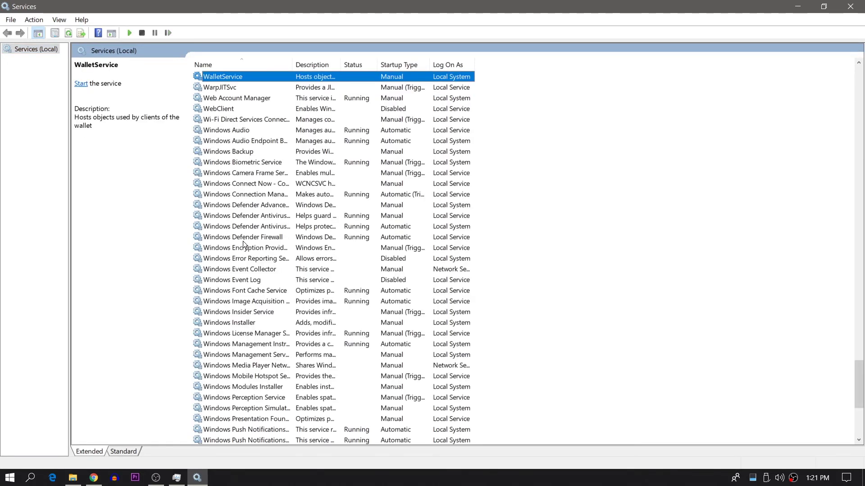
key(Down)
key(Down)
key(Down)
key(Down)
key(Down)
key(Down)
key(Down)
key(Down)
key(Down)
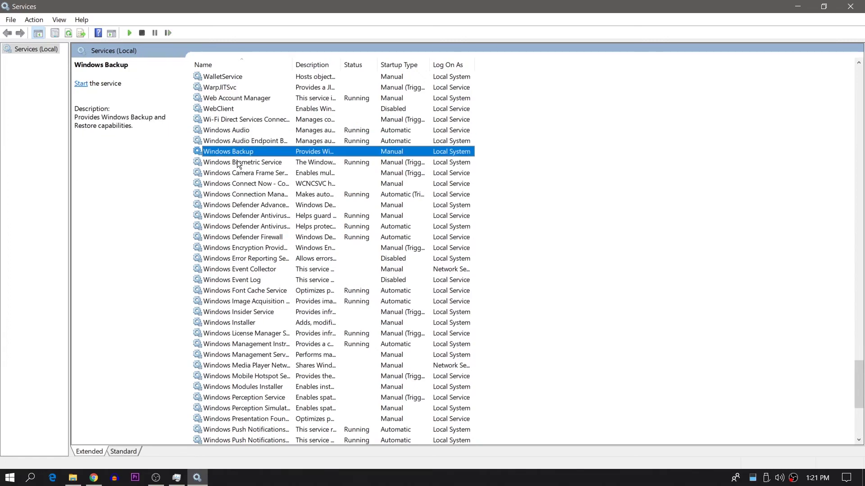
key(Down)
- Set the startup type of the Windows Event Log service to Disabled and confirm its properties
click(247, 280)
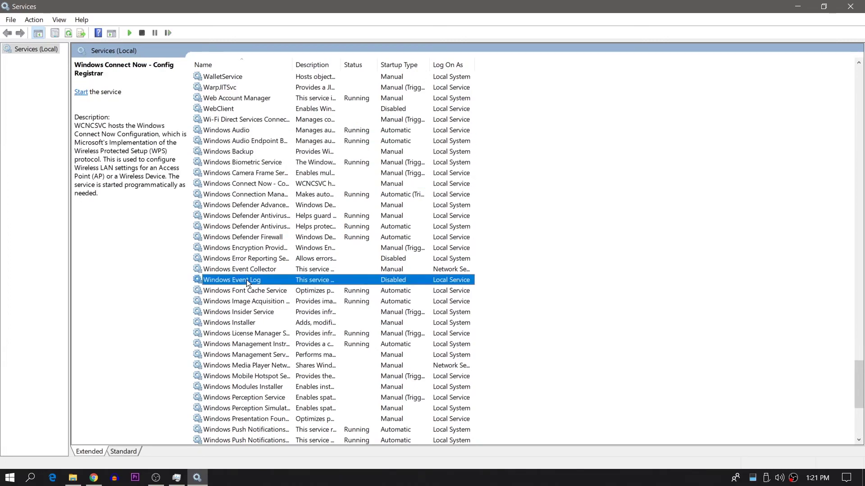
right_click(259, 279)
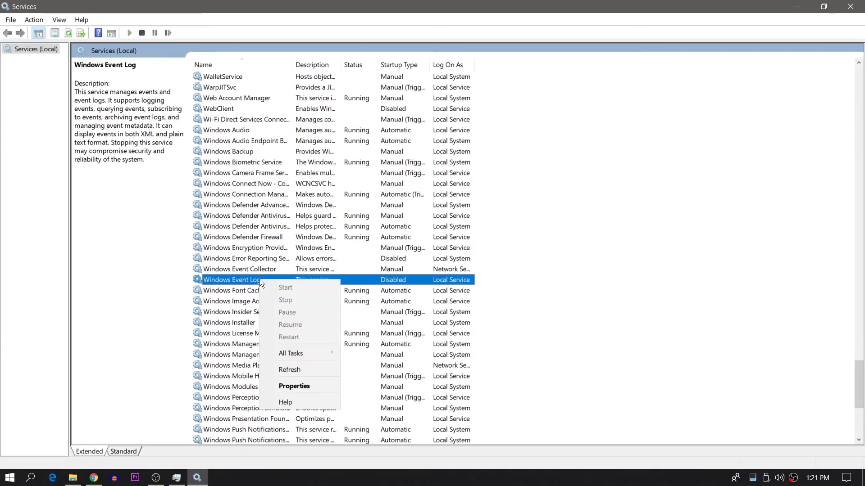
click(288, 386)
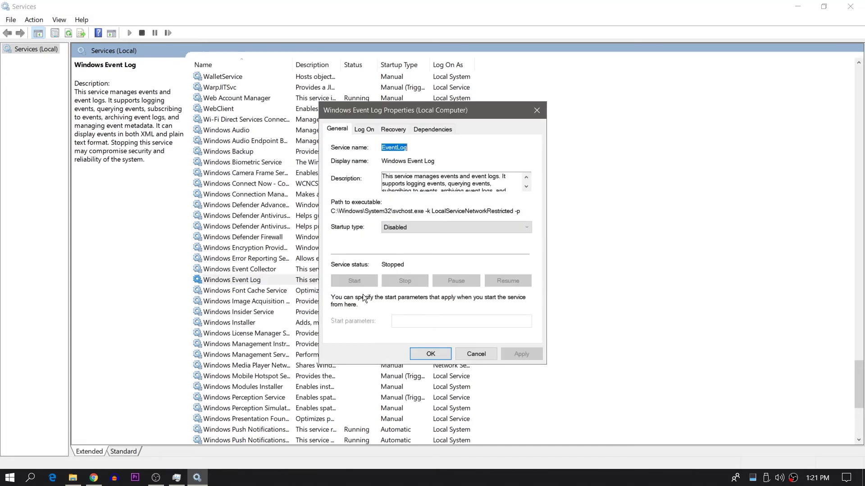
click(417, 228)
click(403, 259)
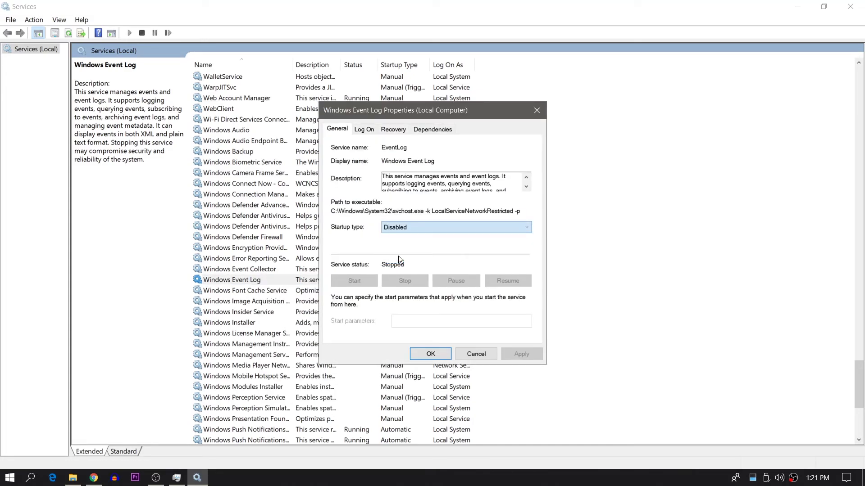
click(515, 350)
click(440, 352)
- Review the remaining Windows and Xbox services in the list, and close the Services and Task Manager windows
scroll(332, 352, down, 1)
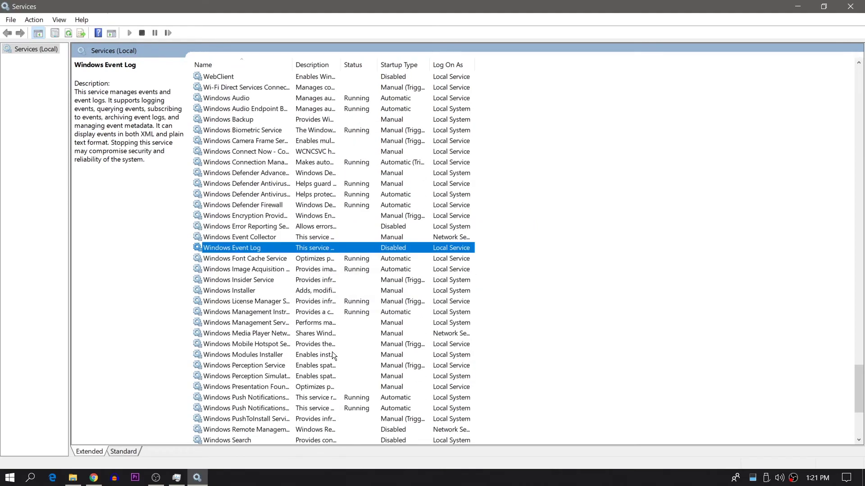
scroll(256, 256, down, 3)
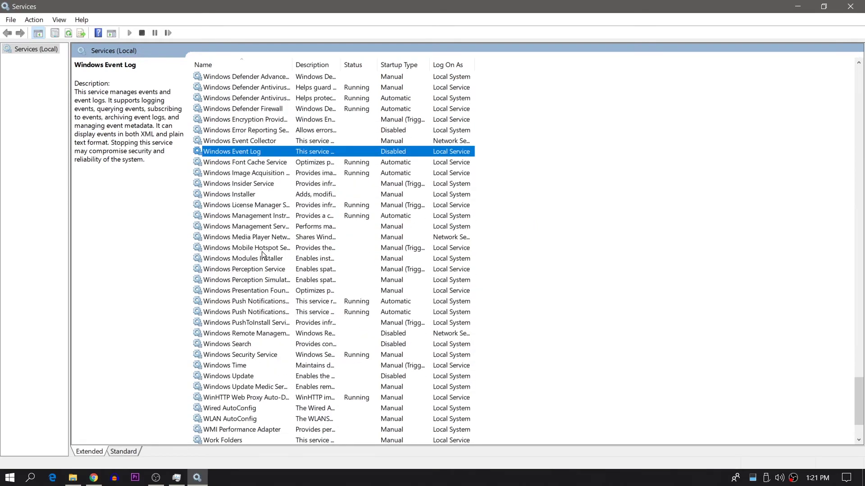
scroll(262, 270, down, 3)
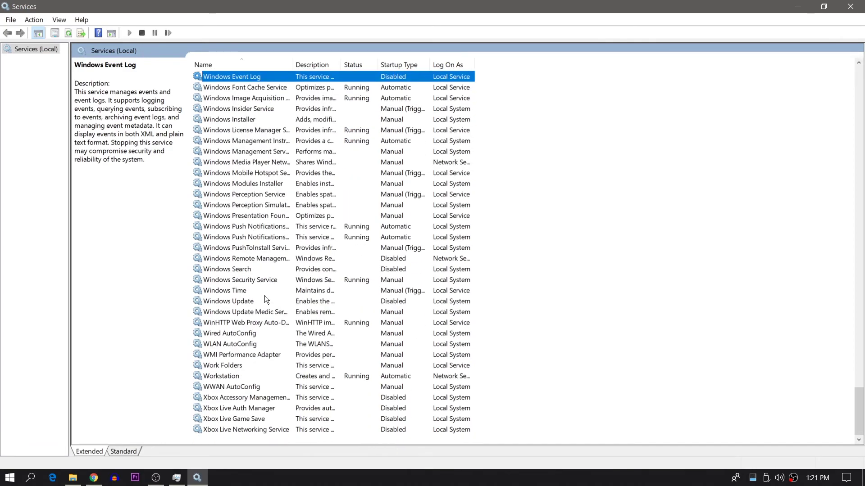
scroll(237, 428, up, 3)
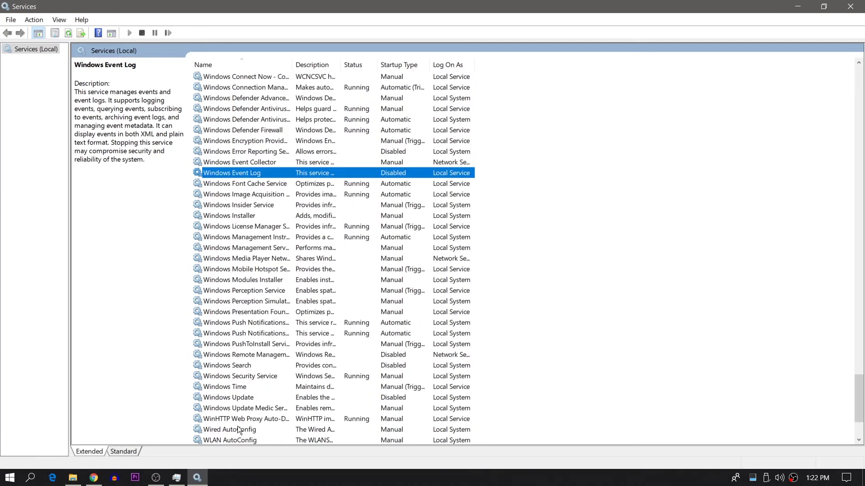
scroll(237, 428, up, 10)
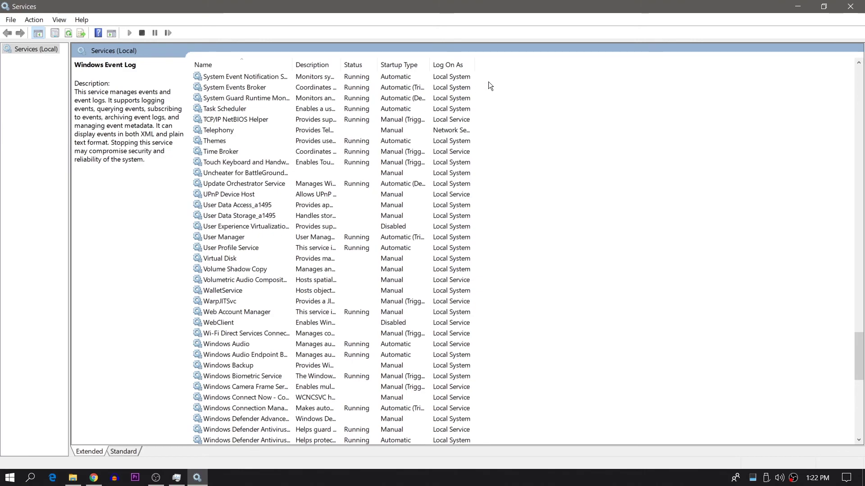
click(850, 7)
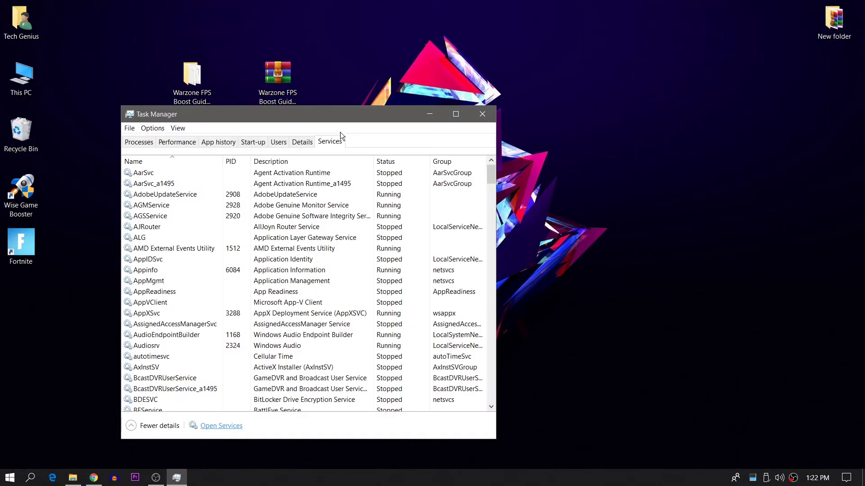
click(494, 114)
right_click(461, 120)
click(478, 171)
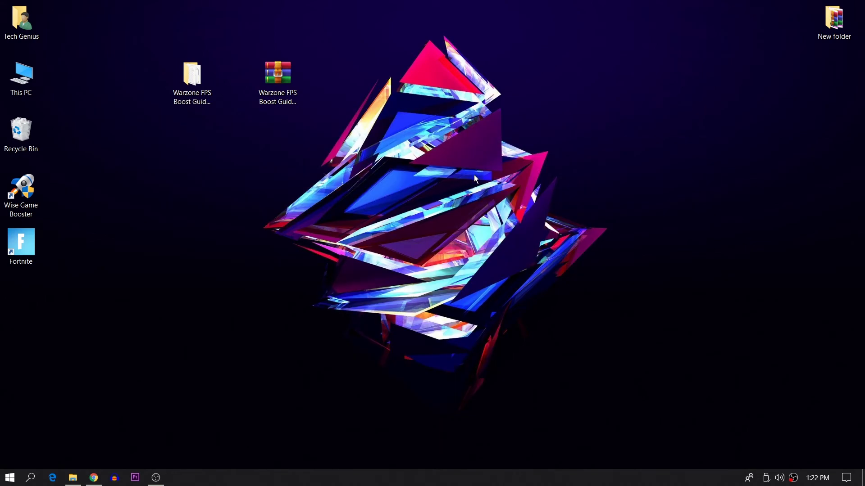
- Run Disk Clean-up on Local Disk (C:) with the preselected file types, confirm the deletion, and close the drive's properties
double_click(34, 80)
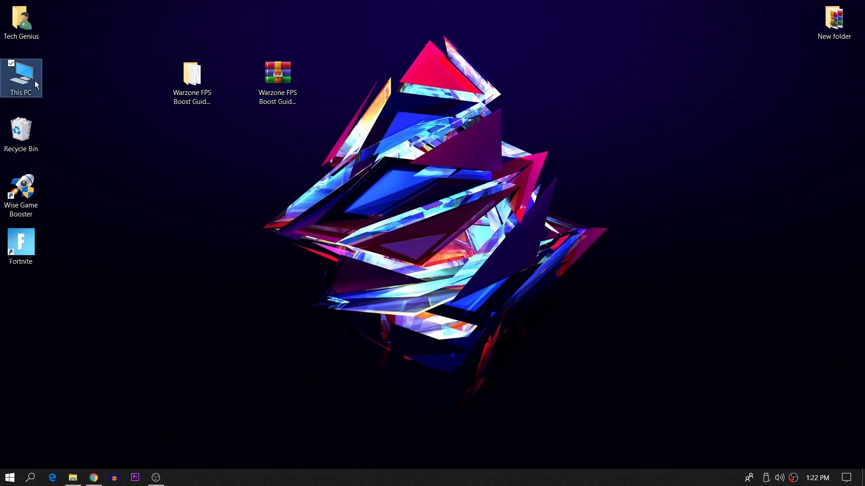
double_click(407, 63)
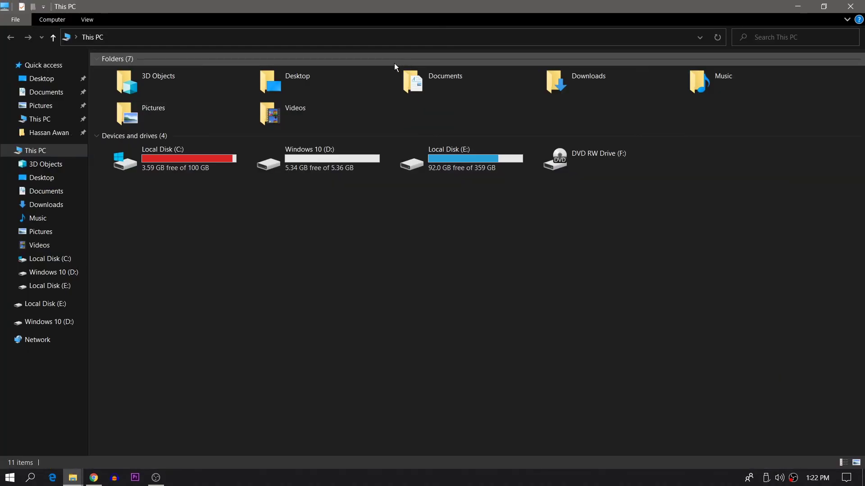
right_click(175, 158)
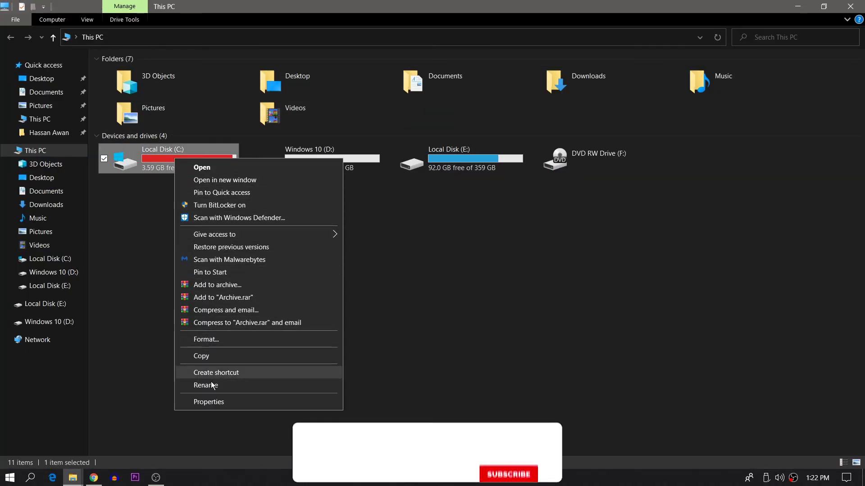
click(212, 398)
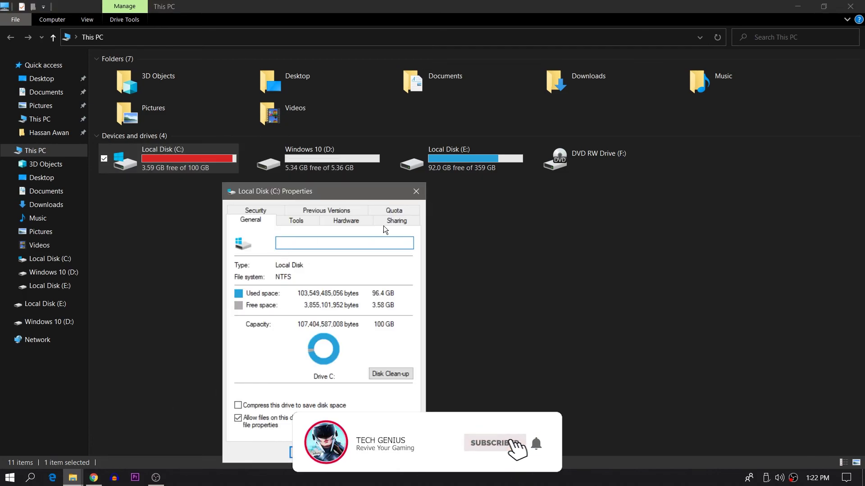
click(377, 375)
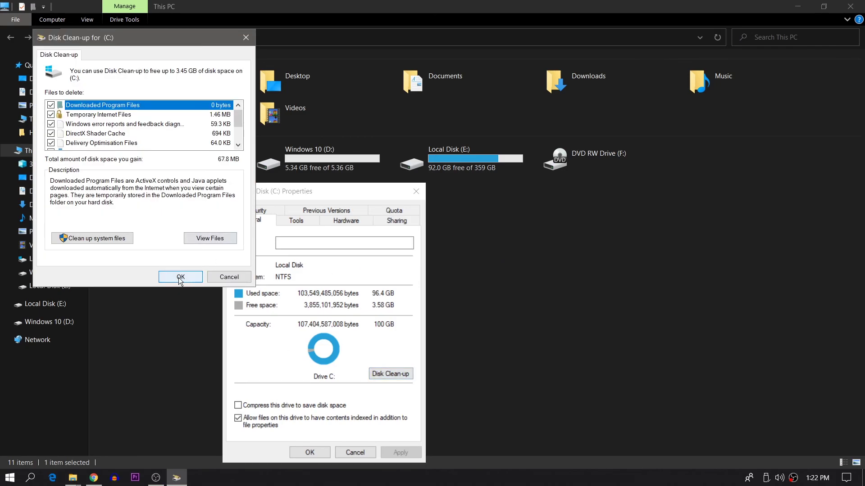
click(184, 276)
click(434, 248)
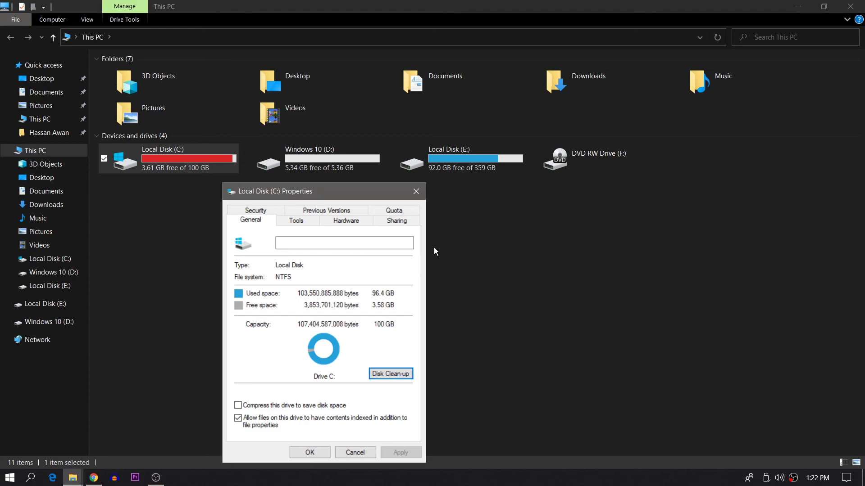
click(316, 453)
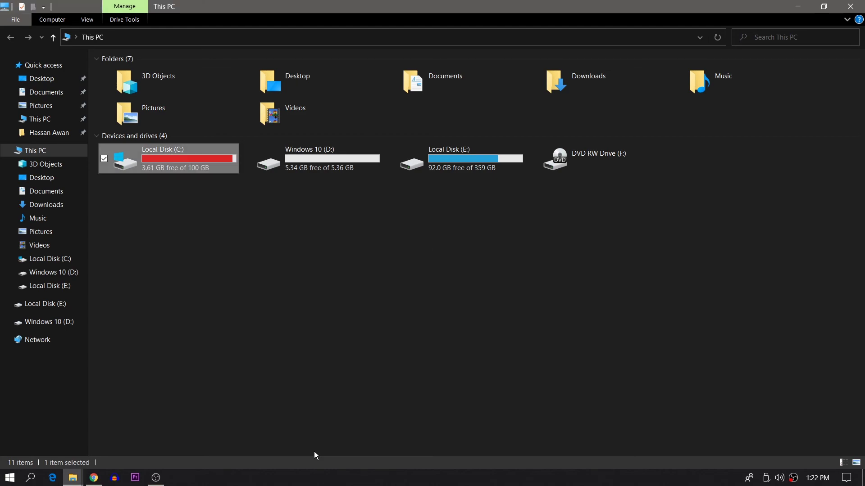